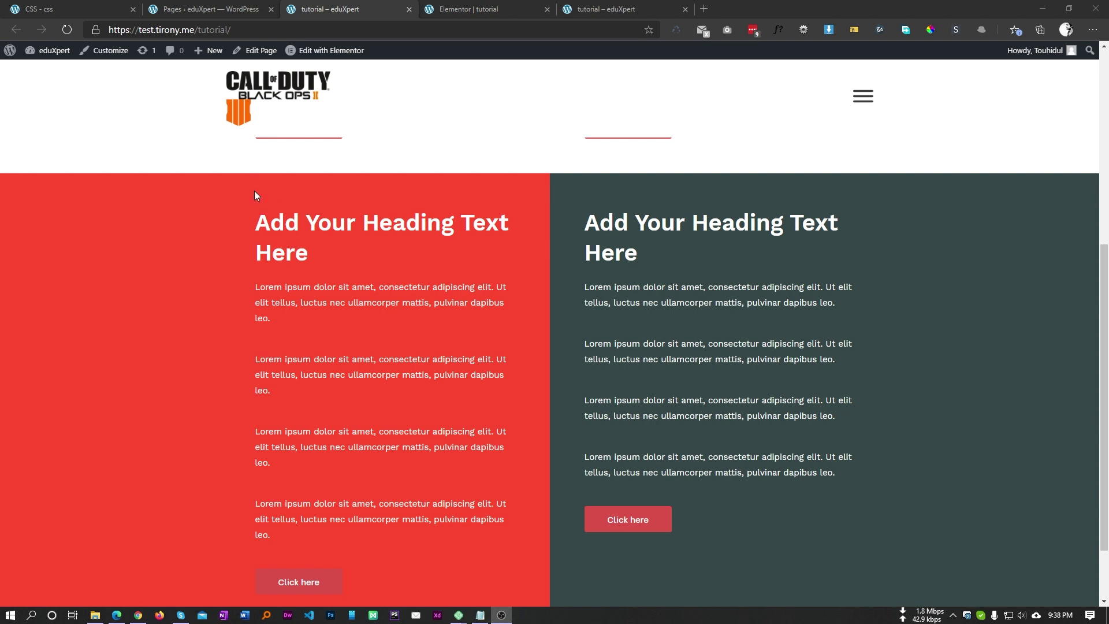
drag(257, 222, 327, 519)
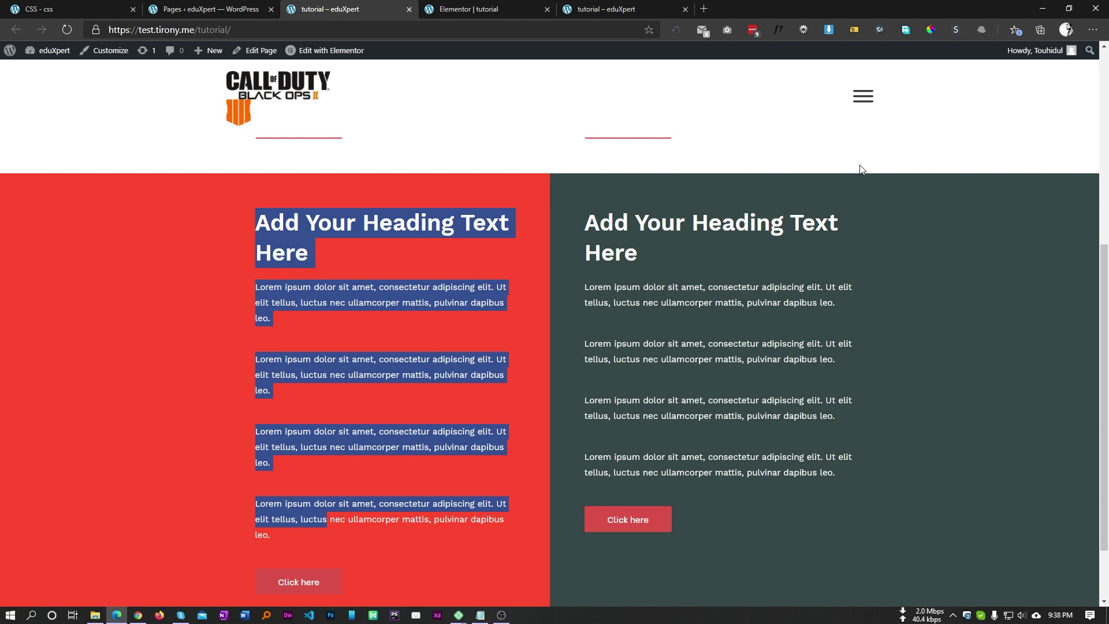
click(282, 221)
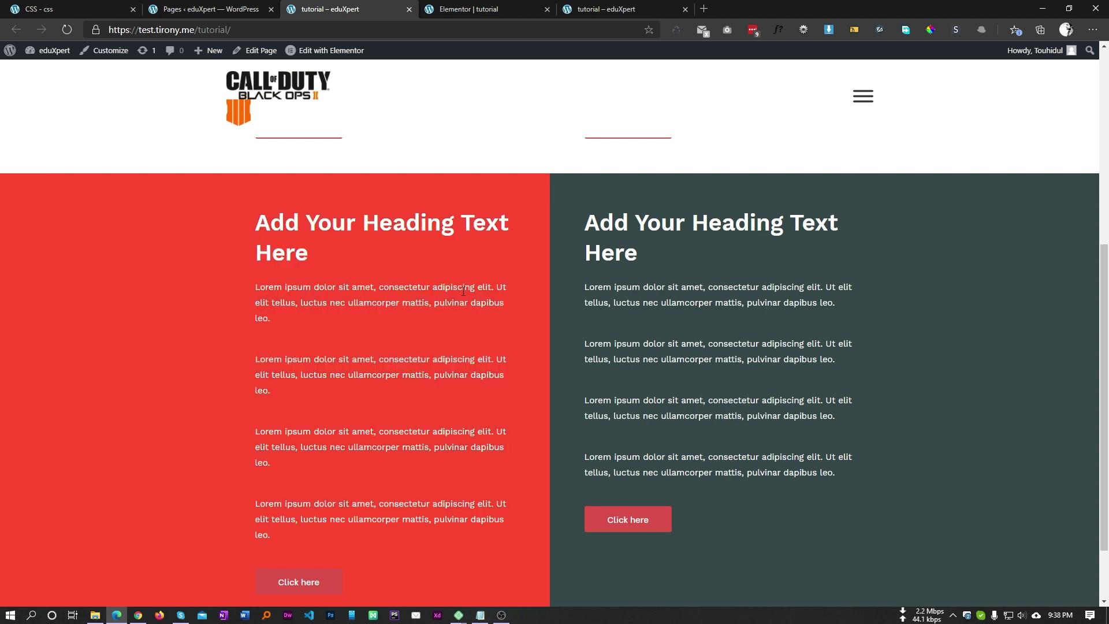
- Switch to the Elementor editor tab and add a Heading widget to the left column
click(469, 8)
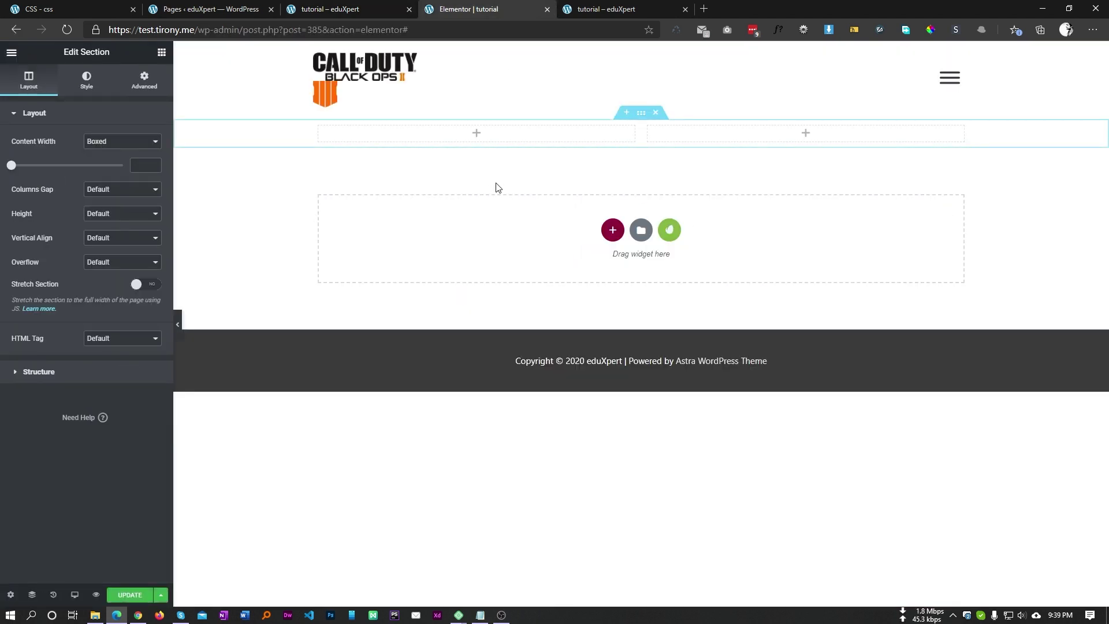
click(476, 132)
drag(137, 167, 388, 155)
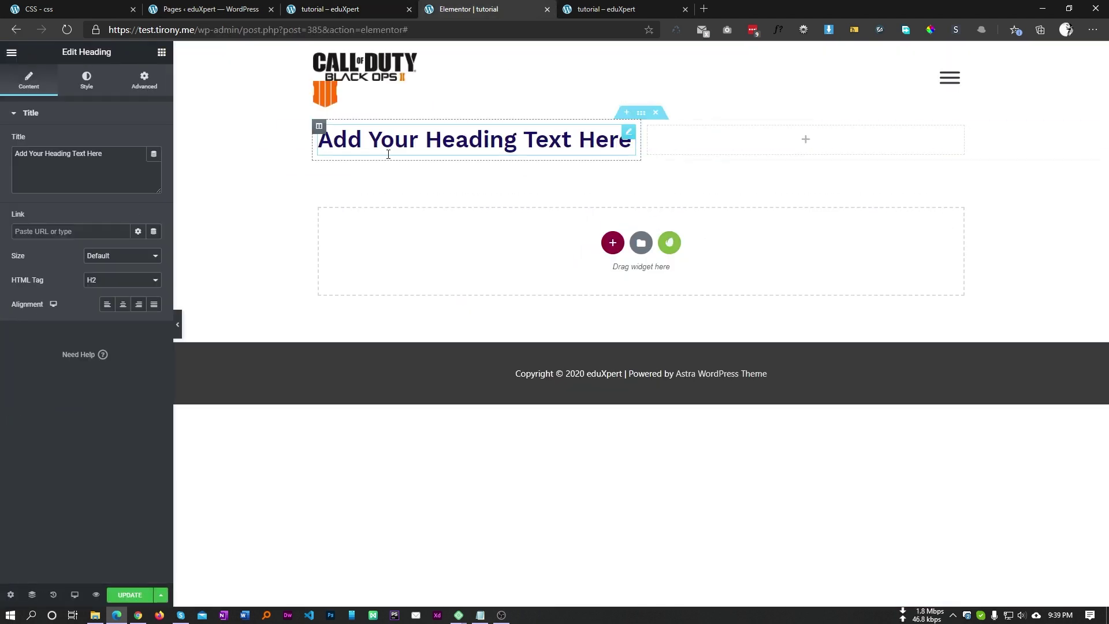
- Add a Text Editor widget below the heading and fill it with several copies of its placeholder lorem ipsum paragraph
click(162, 52)
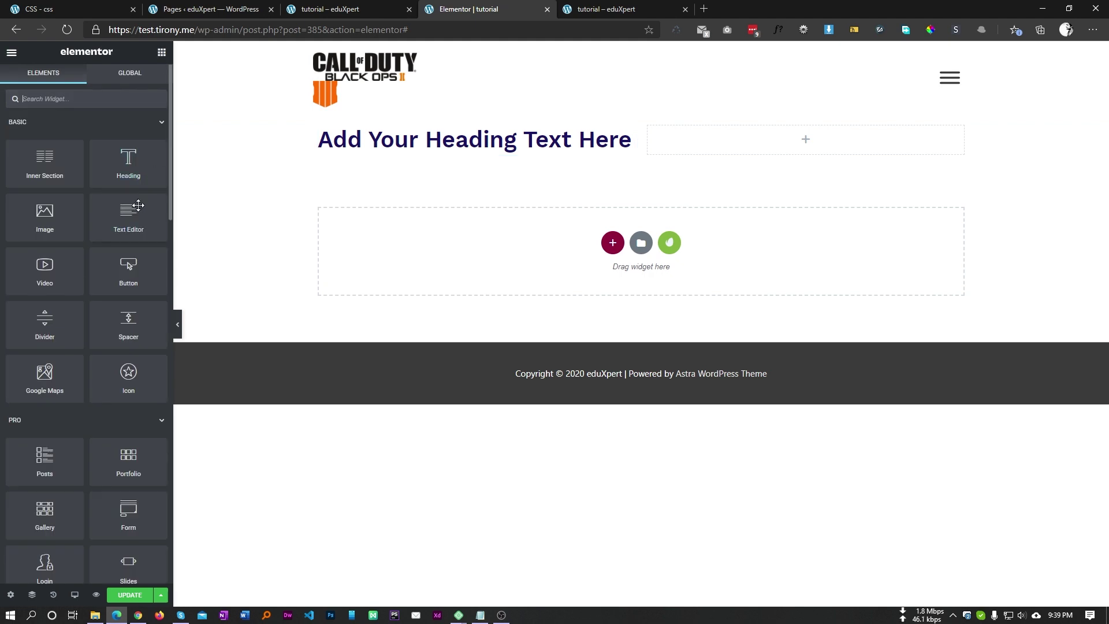
drag(138, 206, 462, 157)
click(99, 337)
key(ctrl+a)
key(ctrl+c)
key(ctrl+v)
key(ctrl+v)
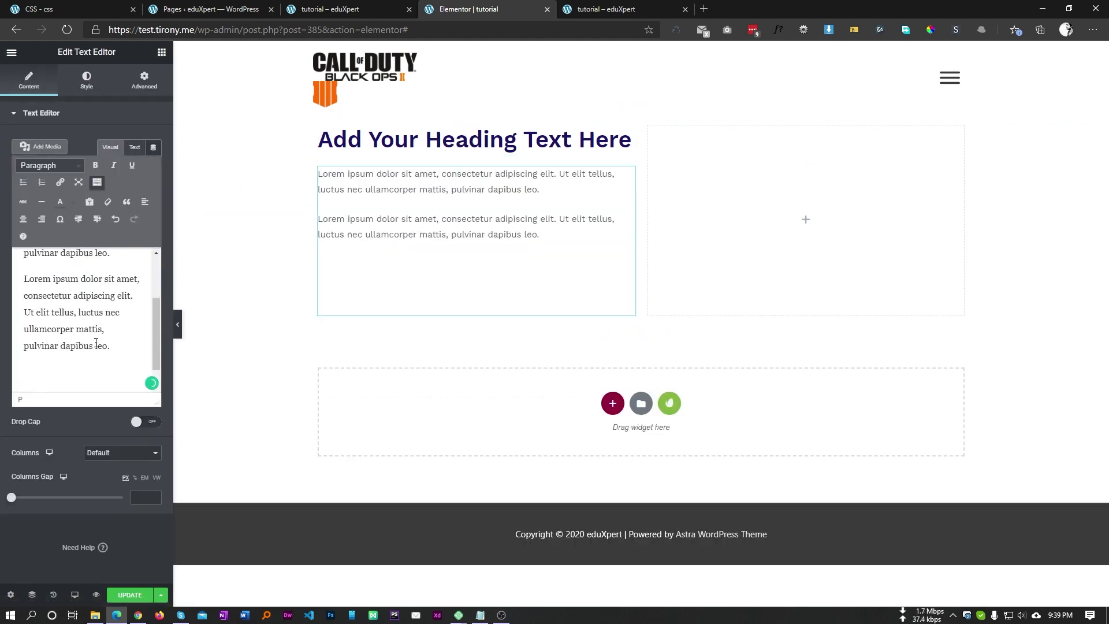
key(ctrl+v)
key(Return)
key(Return)
key(ctrl+v)
key(Return)
key(ctrl+v)
- Remove the blank lines between the pasted paragraphs in the text editor
scroll(62, 339, up, 2)
click(63, 319)
key(BackSpace)
key(BackSpace)
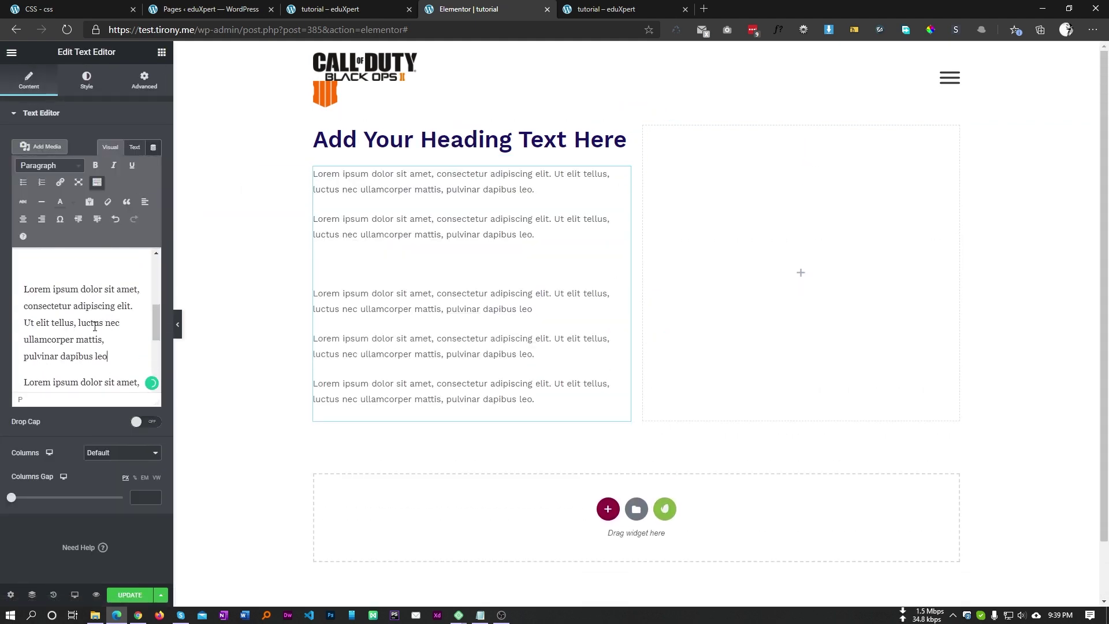
key(Delete)
scroll(81, 317, up, 1)
click(62, 303)
key(Delete)
key(Delete)
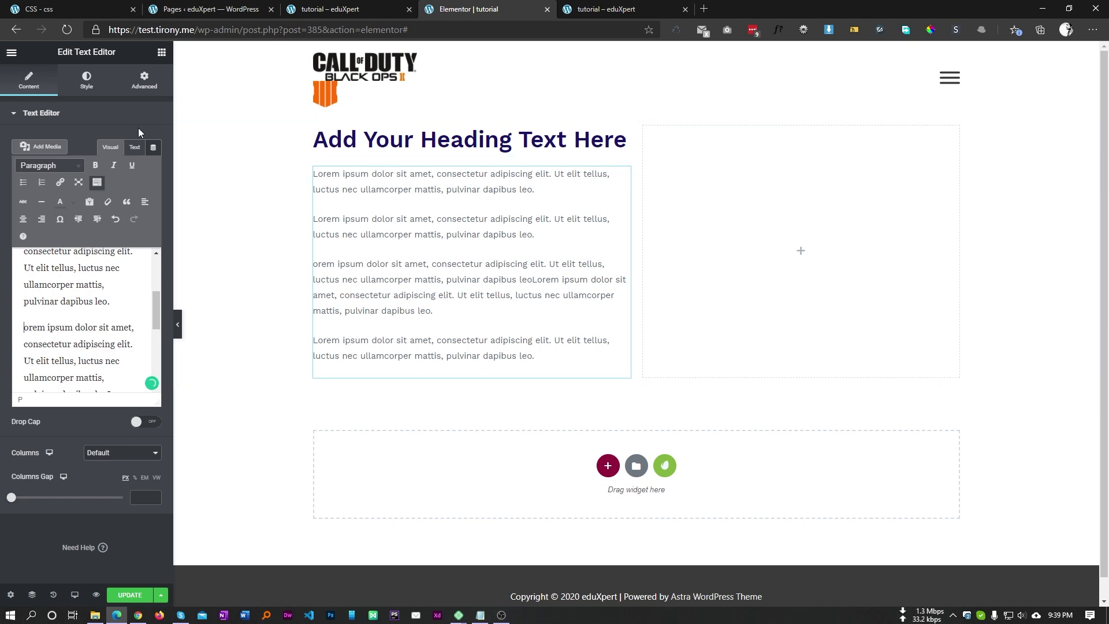
- Add a Button widget below the text in the left column
click(162, 52)
drag(128, 269, 375, 347)
- Duplicate the filled left column and delete the remaining empty column at the far right
right_click(317, 132)
click(354, 174)
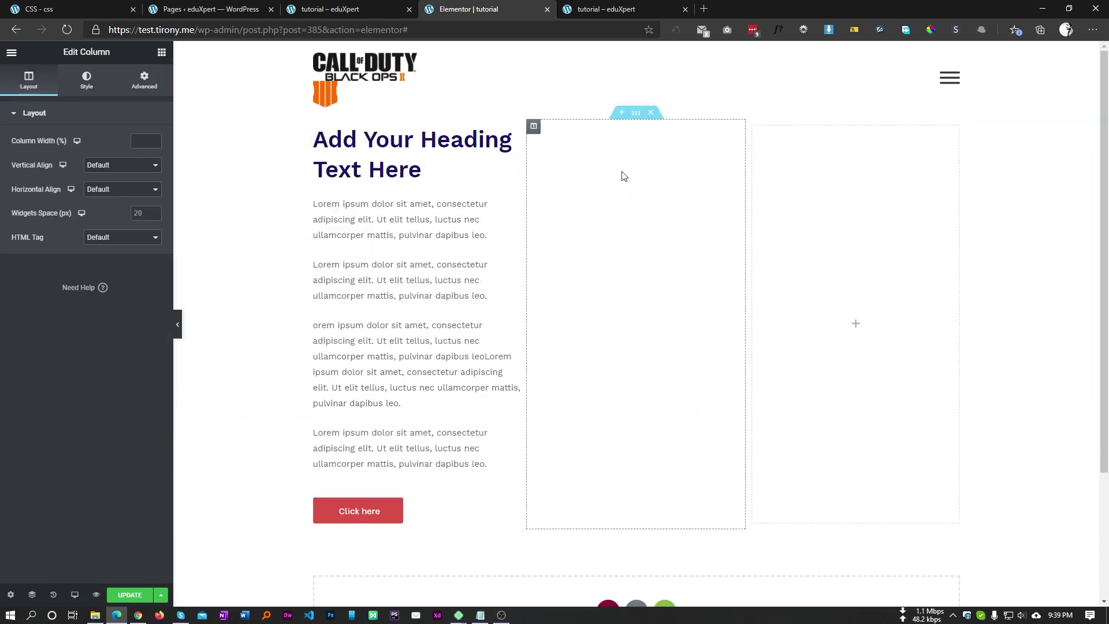
right_click(754, 127)
click(787, 291)
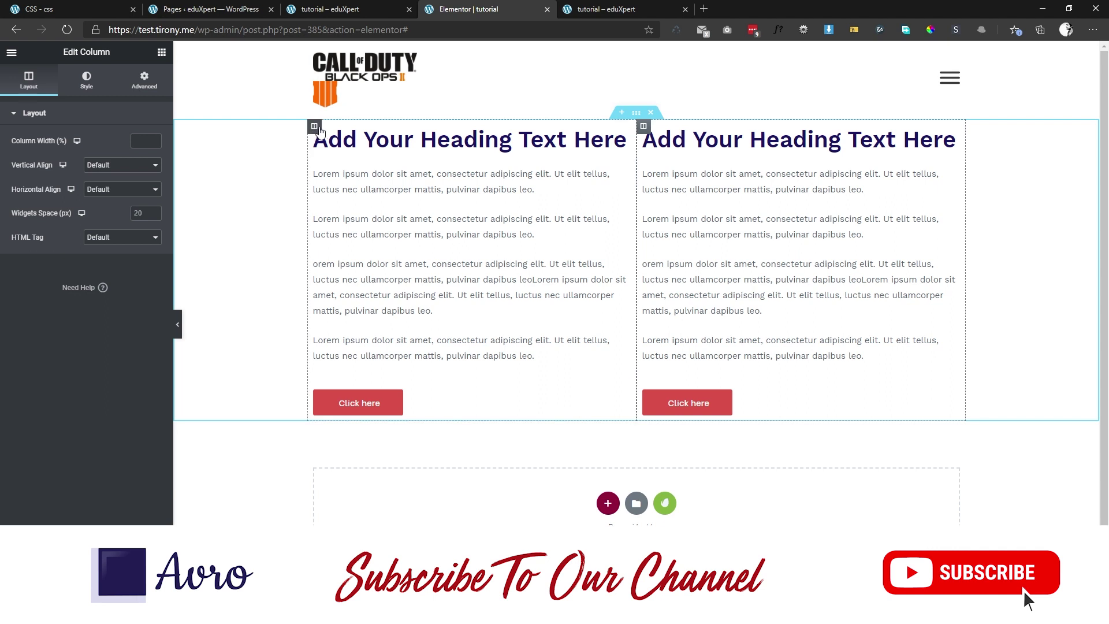
- Give the left column a classic light grey background colour
click(98, 89)
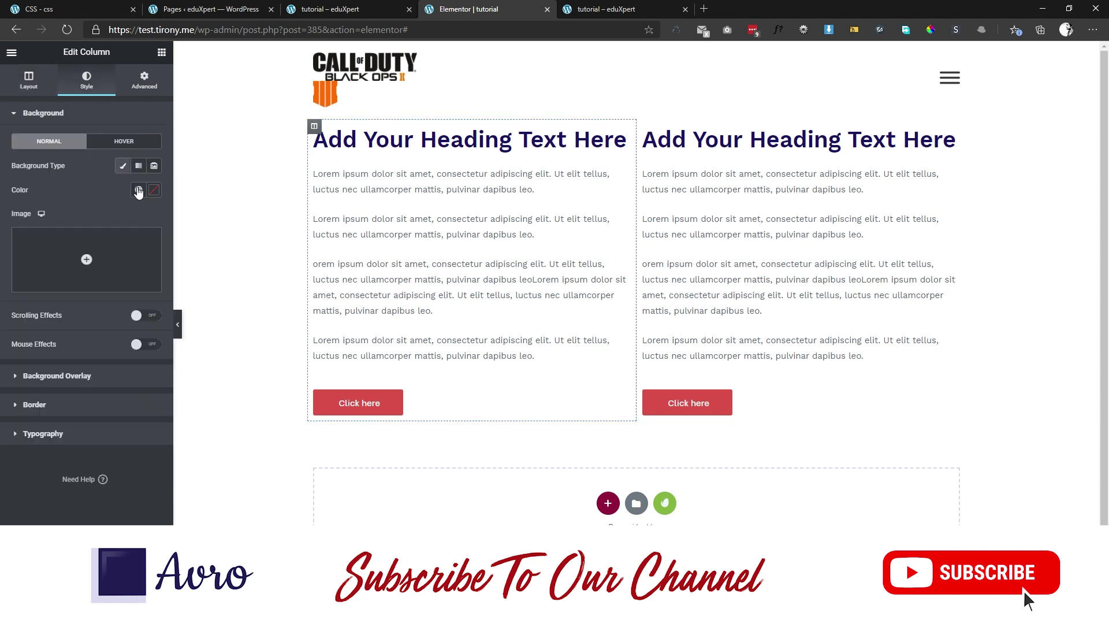
click(155, 190)
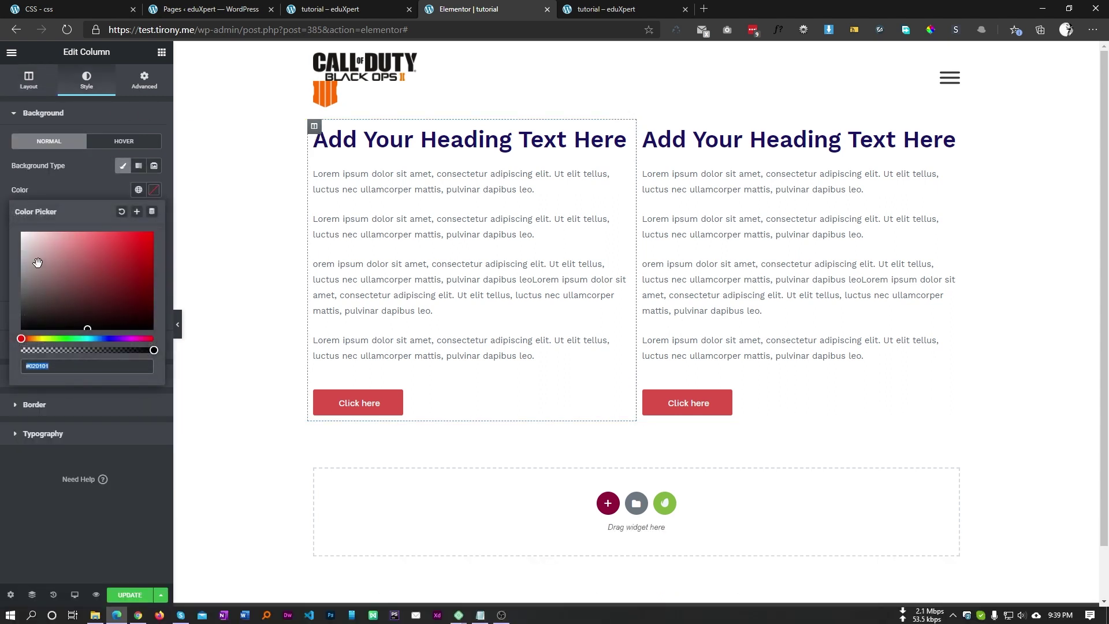
click(21, 242)
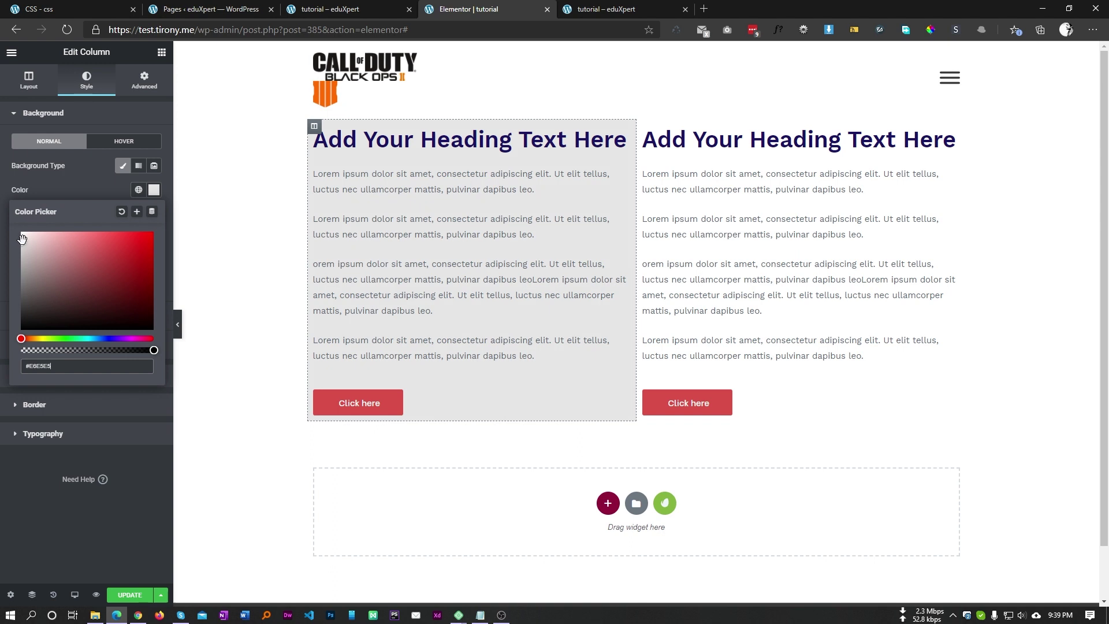
- Apply the global Secondary colour as the right column's classic background and preview the section without the editing panel
click(642, 126)
click(87, 84)
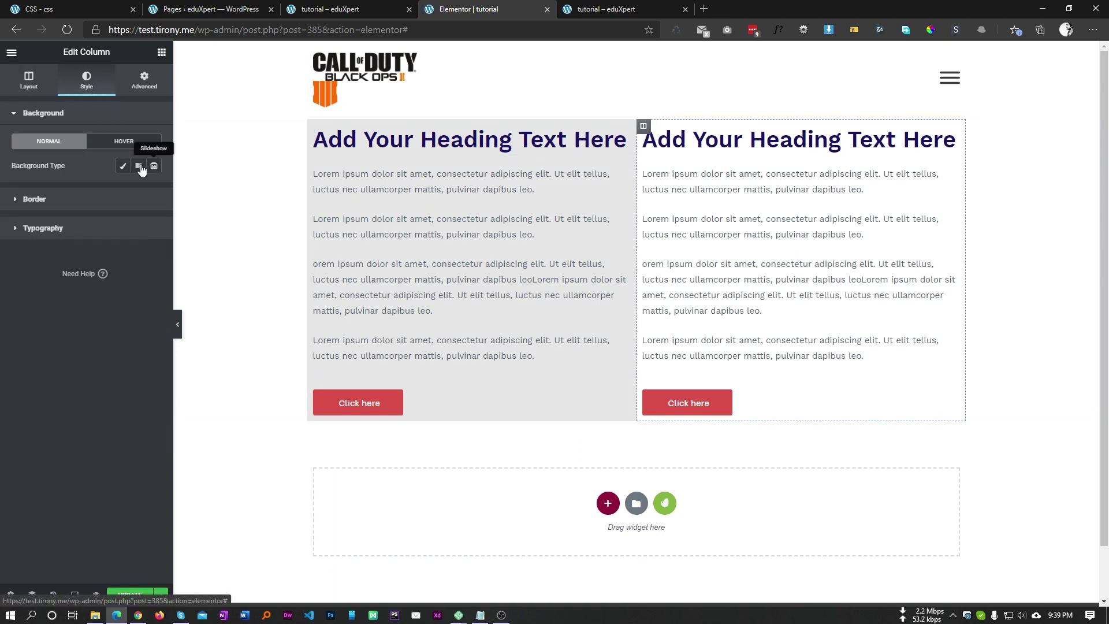
click(154, 194)
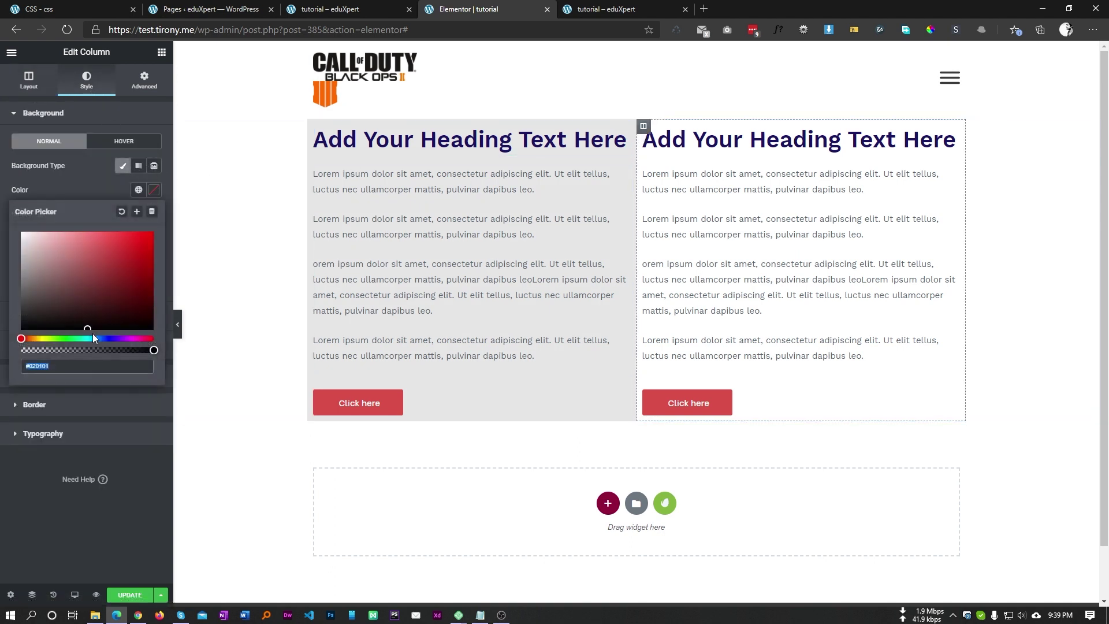
click(138, 190)
click(64, 265)
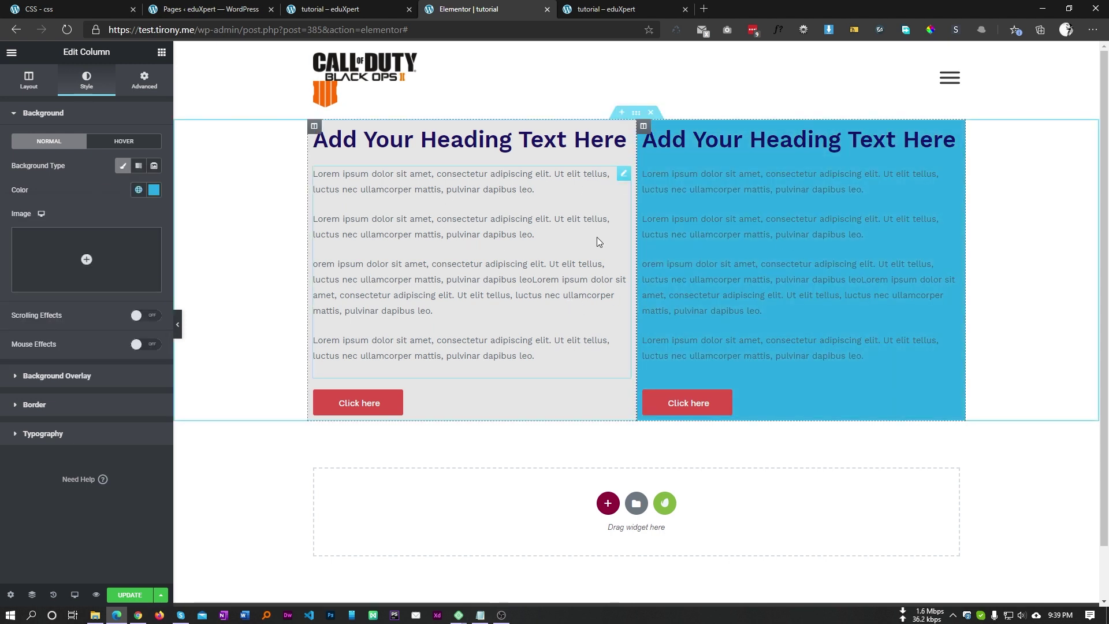
click(178, 329)
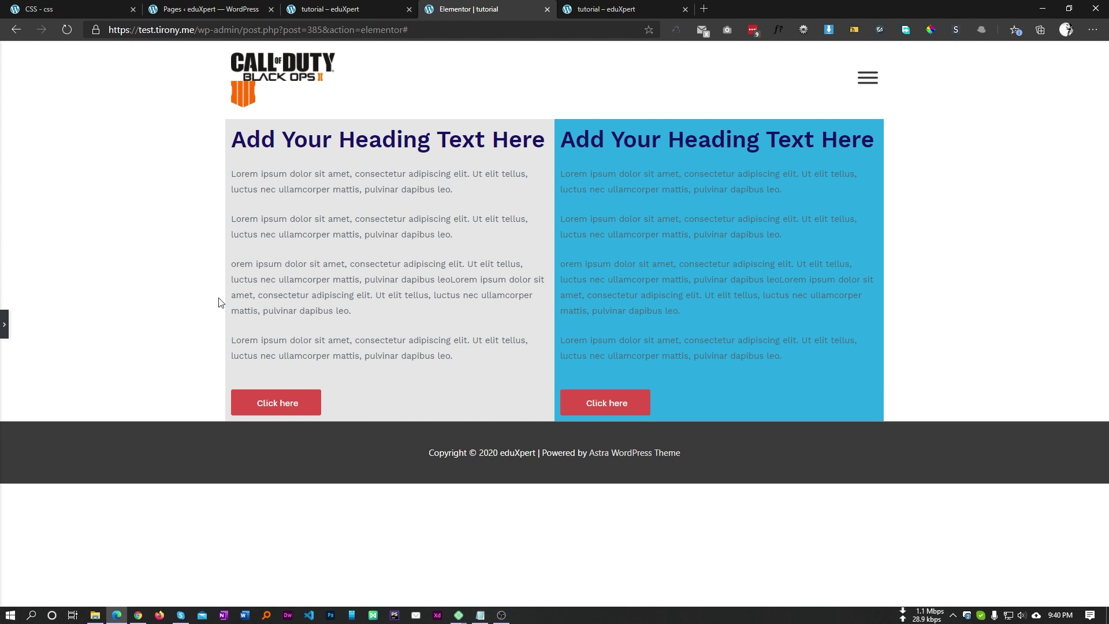
click(5, 324)
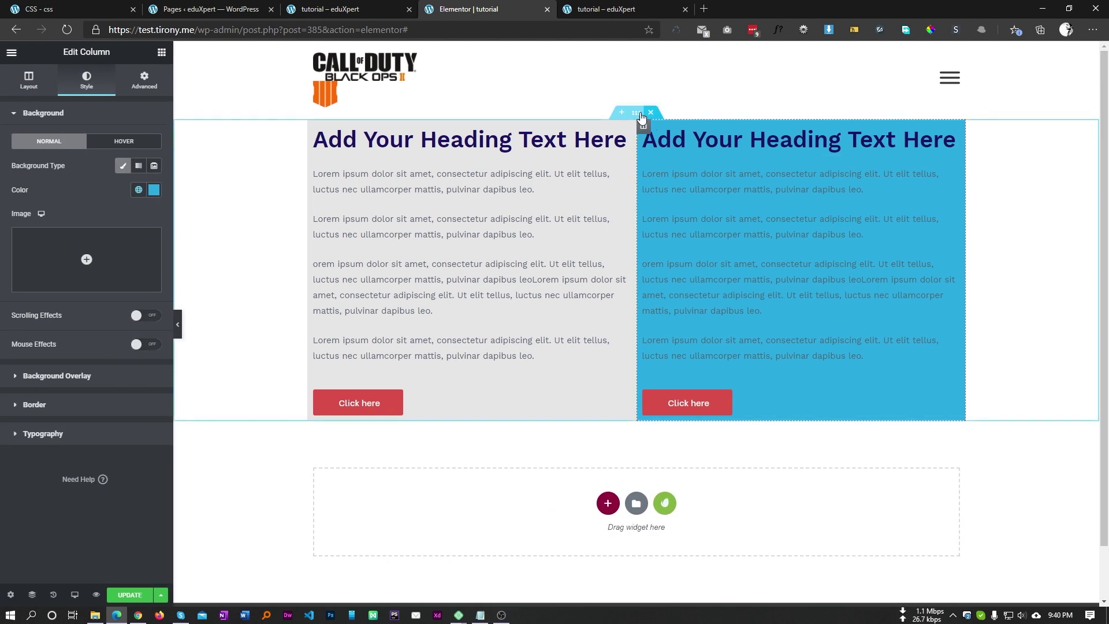
- Try Full Width as the section's content width, preview it, and return the content width to Boxed
click(636, 114)
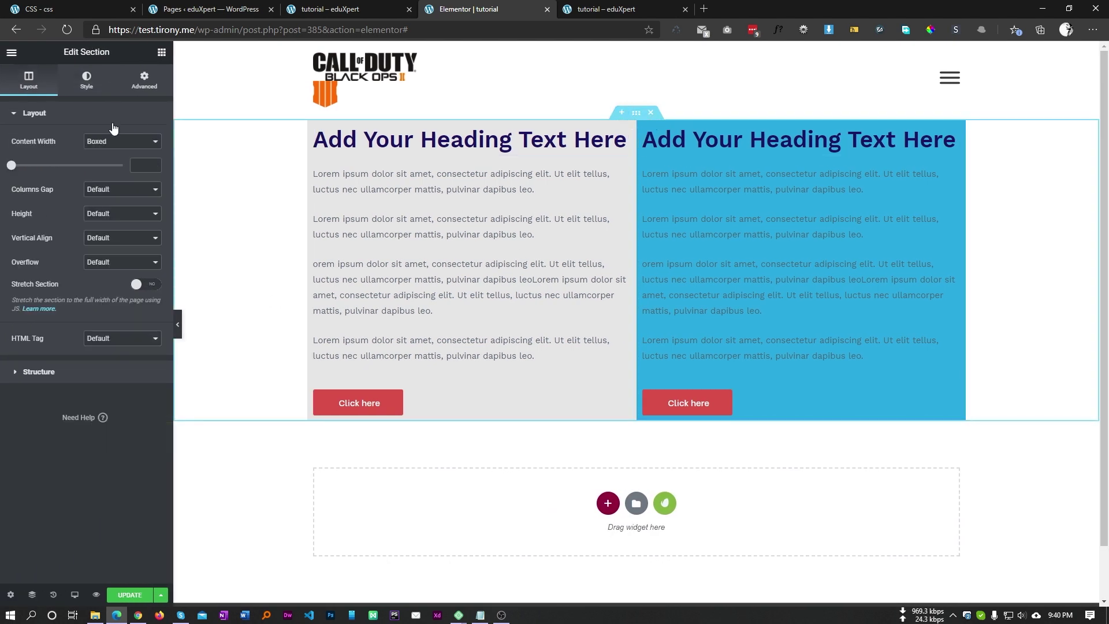
click(109, 145)
click(102, 164)
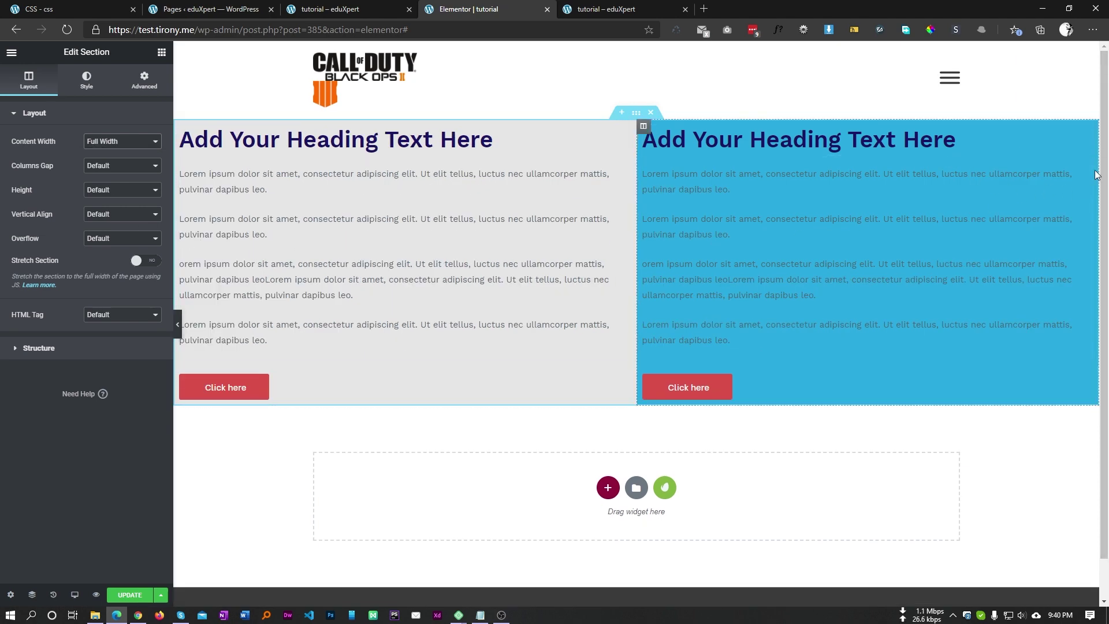
click(178, 324)
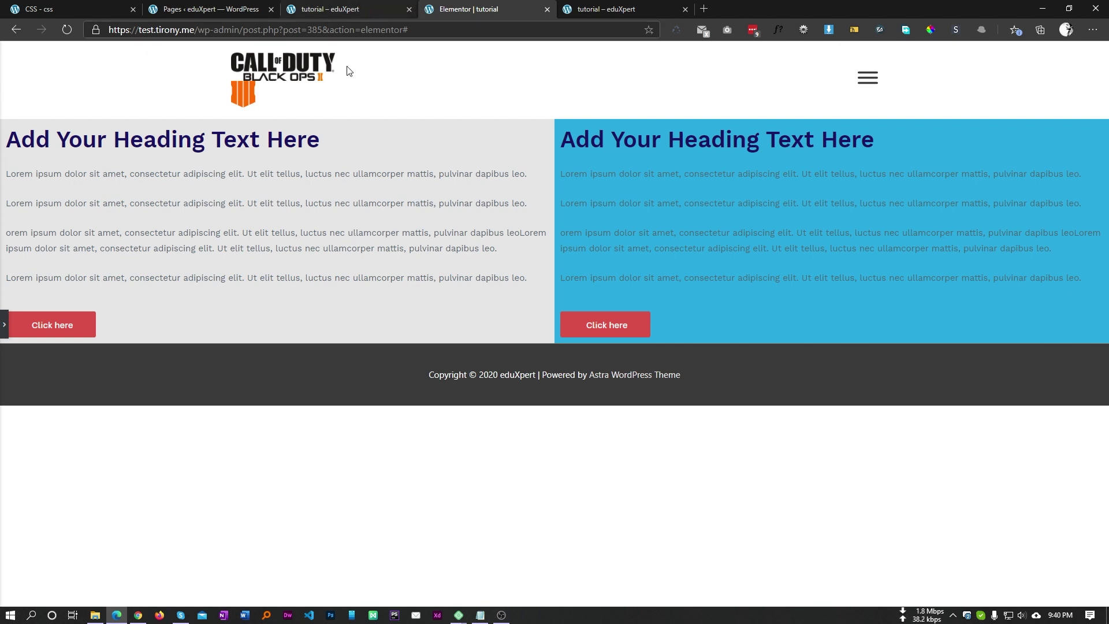
click(7, 326)
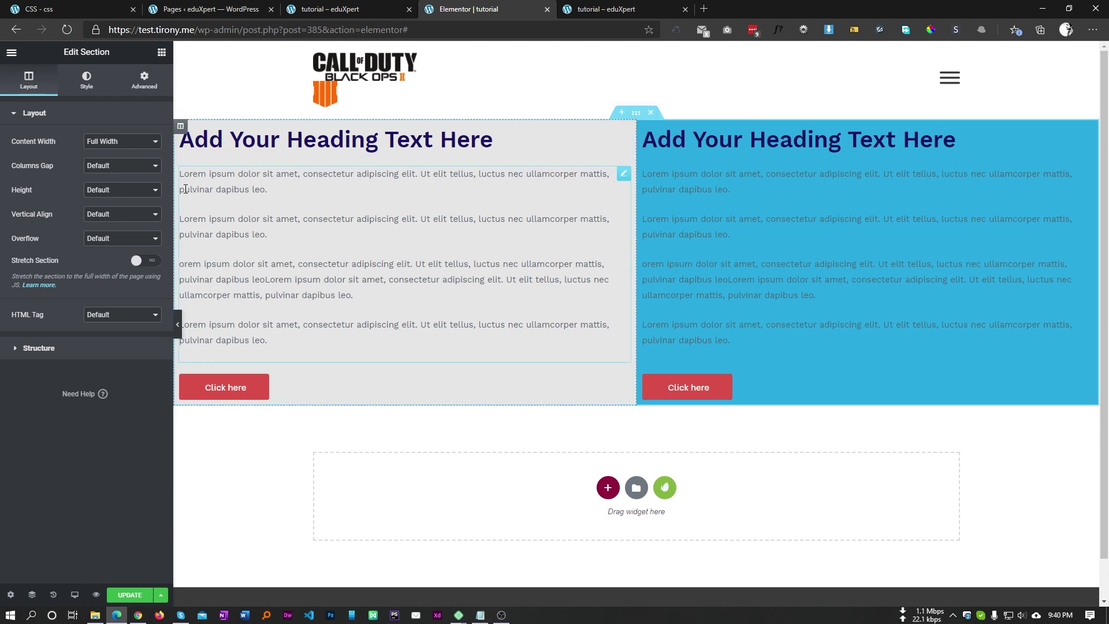
click(110, 141)
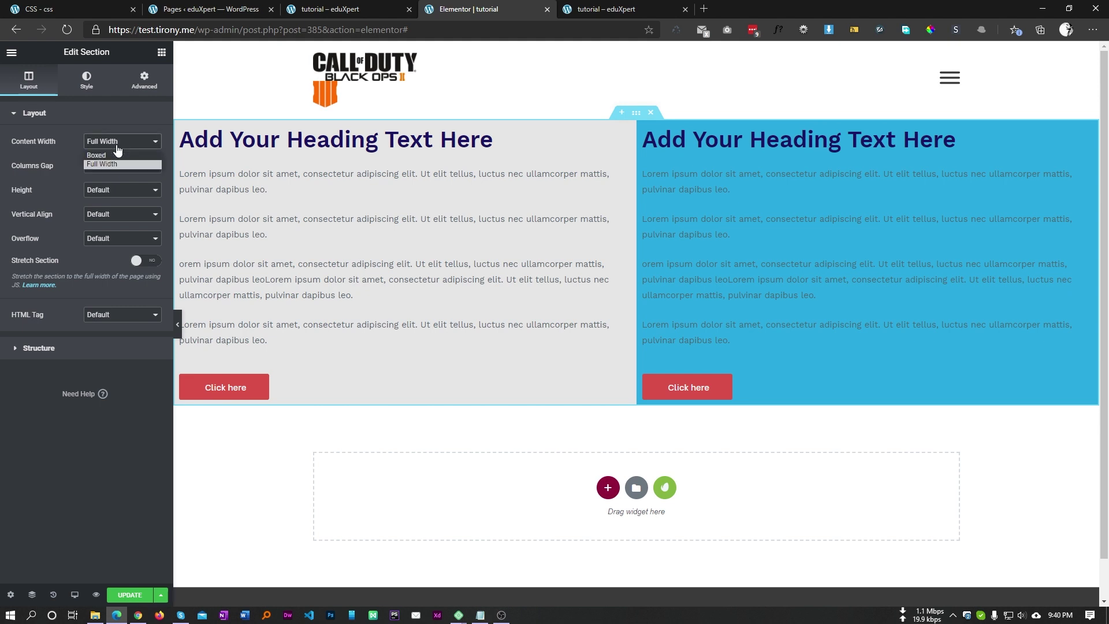
click(106, 154)
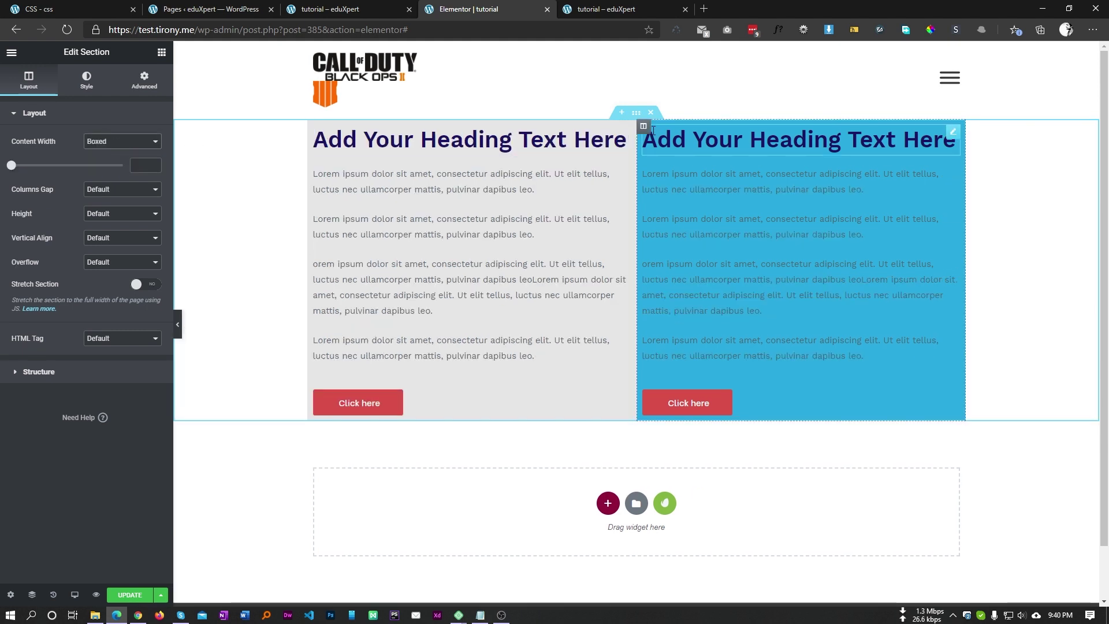
- Clear the background from the right column and from the left column
click(642, 126)
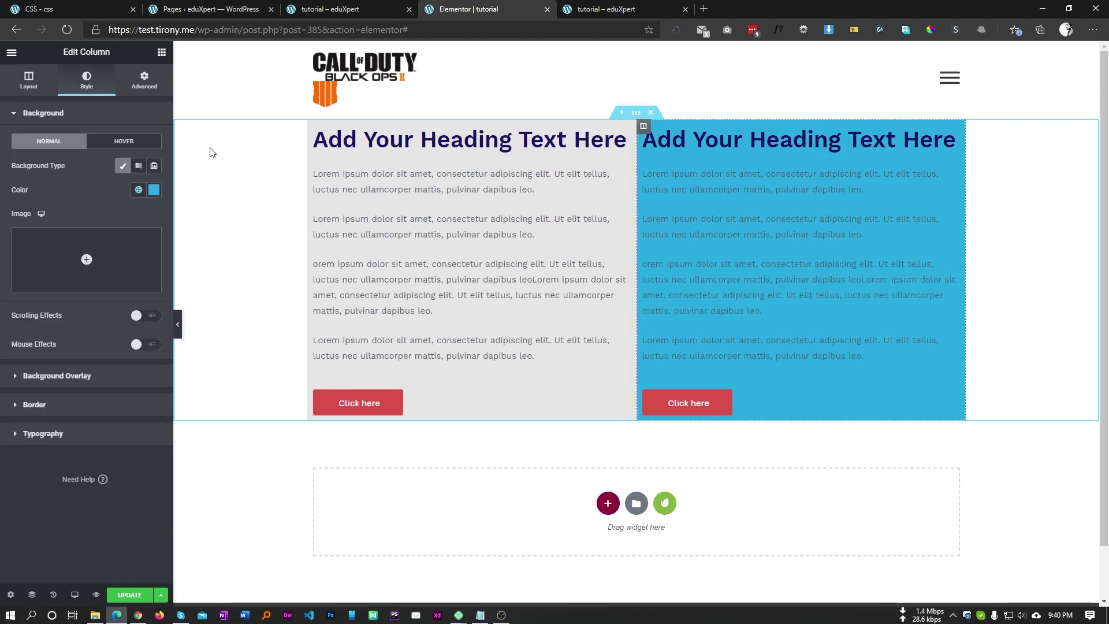
click(154, 189)
drag(34, 243, 11, 228)
click(122, 166)
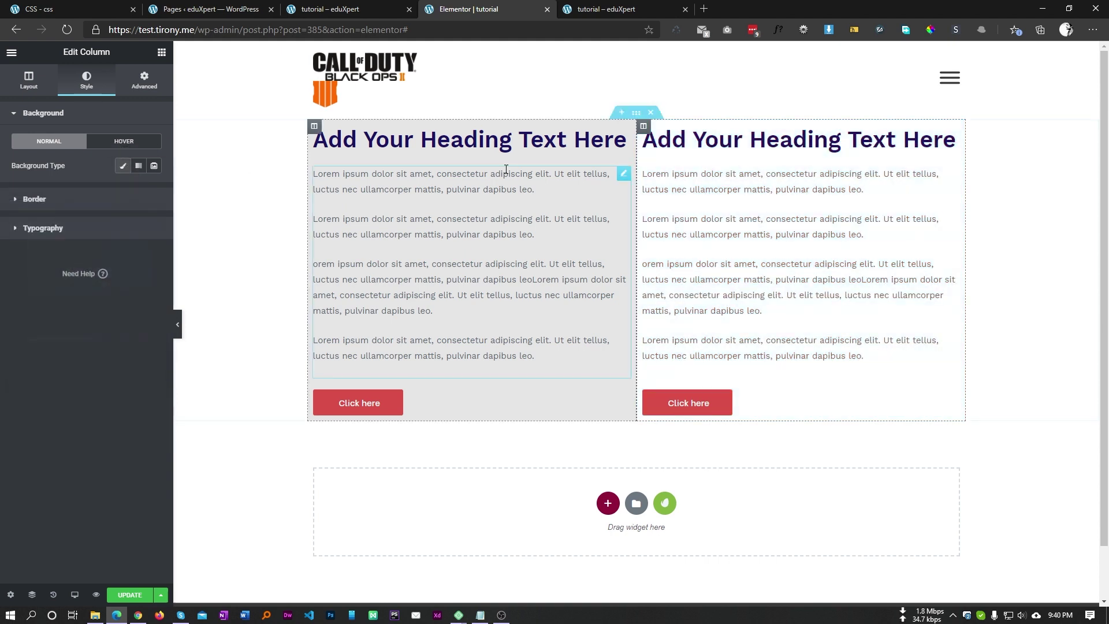
click(314, 127)
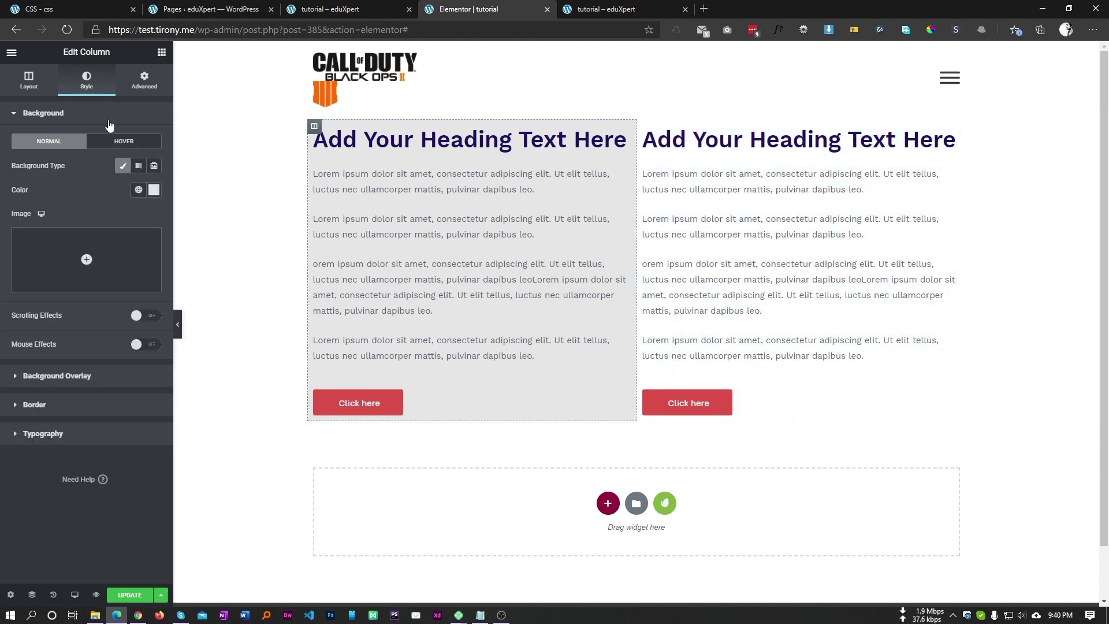
click(123, 166)
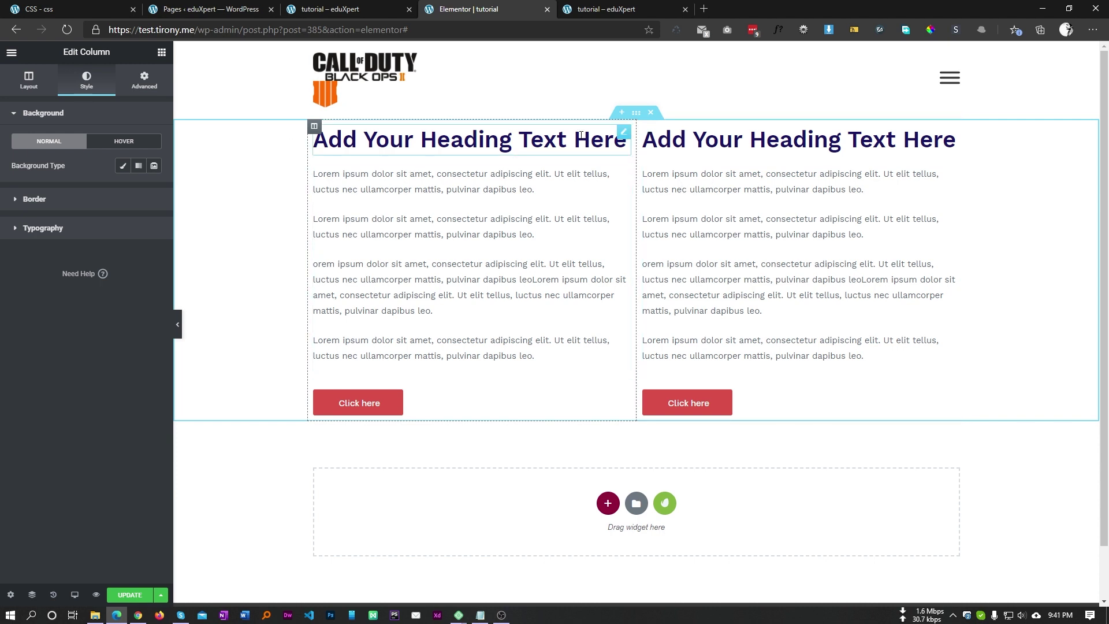
- Set the section's background to the global colour named border
click(636, 112)
click(87, 80)
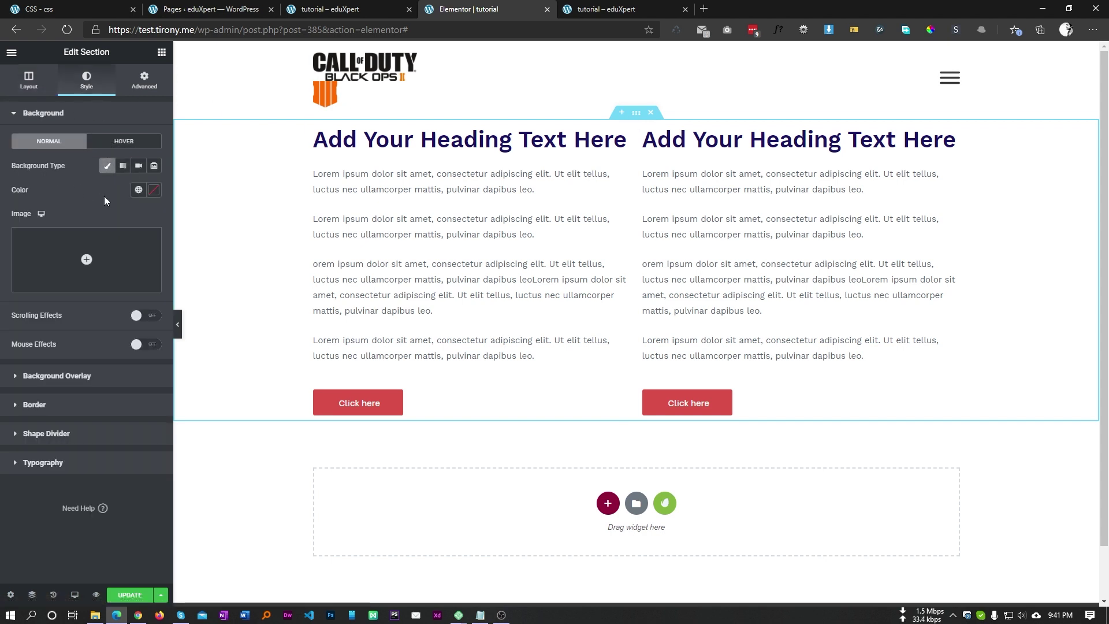
click(153, 190)
click(138, 189)
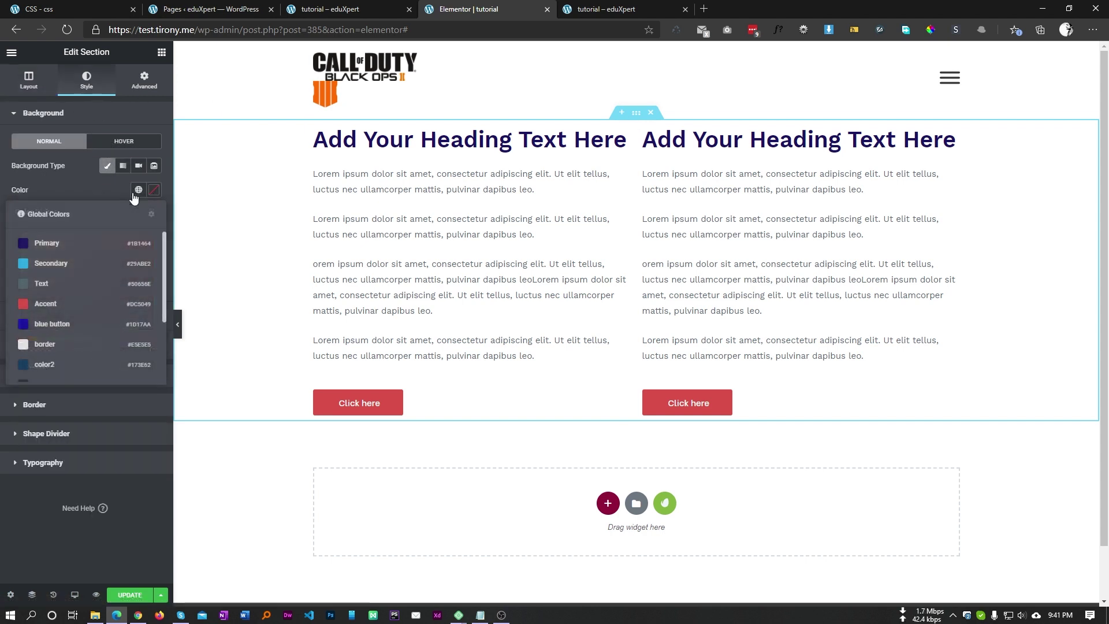
click(76, 341)
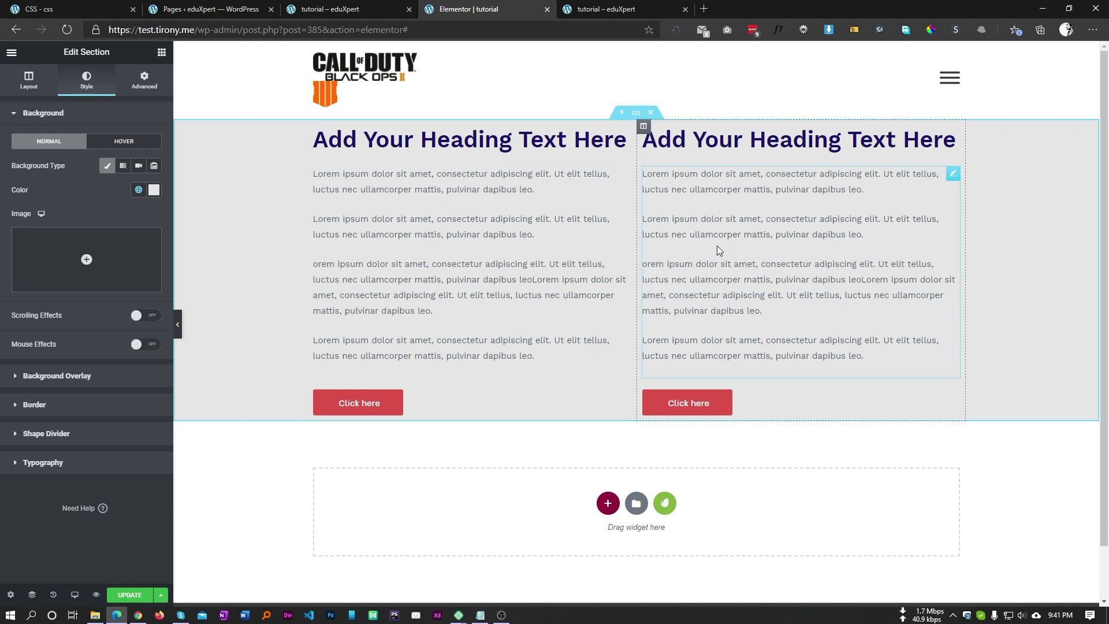
- Assign the CSS class right_col to the right column and update the page
click(643, 130)
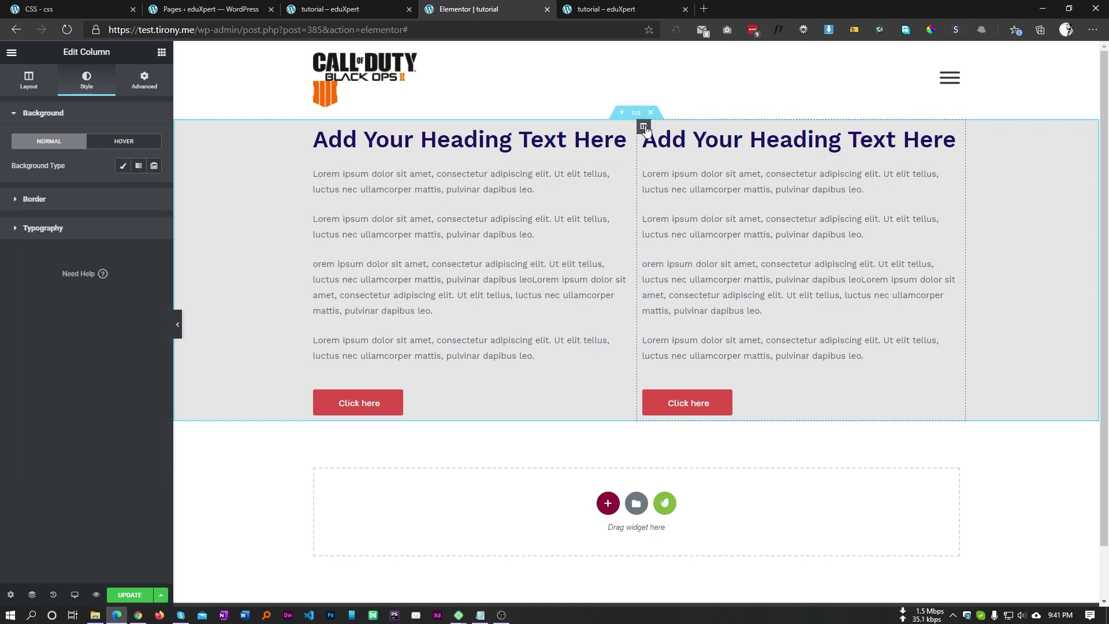
click(125, 86)
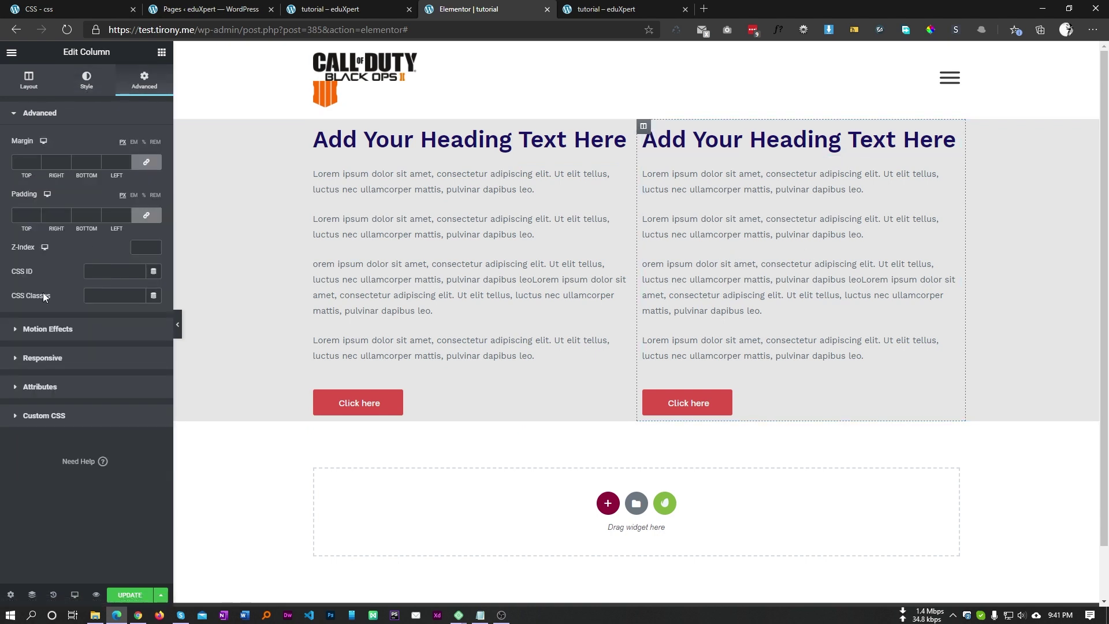
click(105, 296)
text(right_col)
double_click(109, 302)
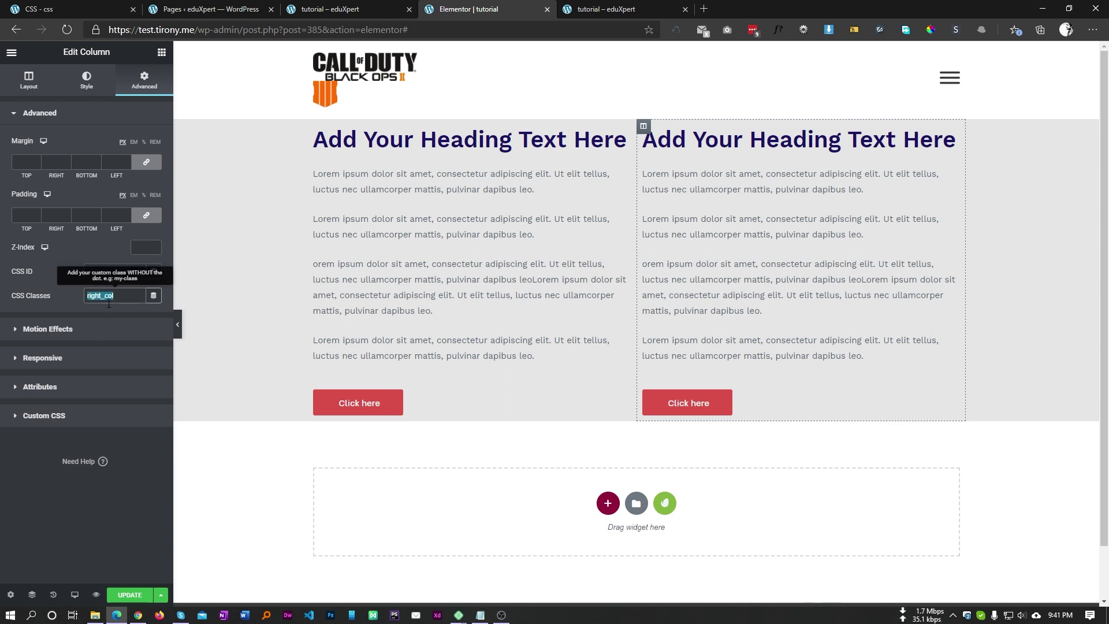
click(127, 595)
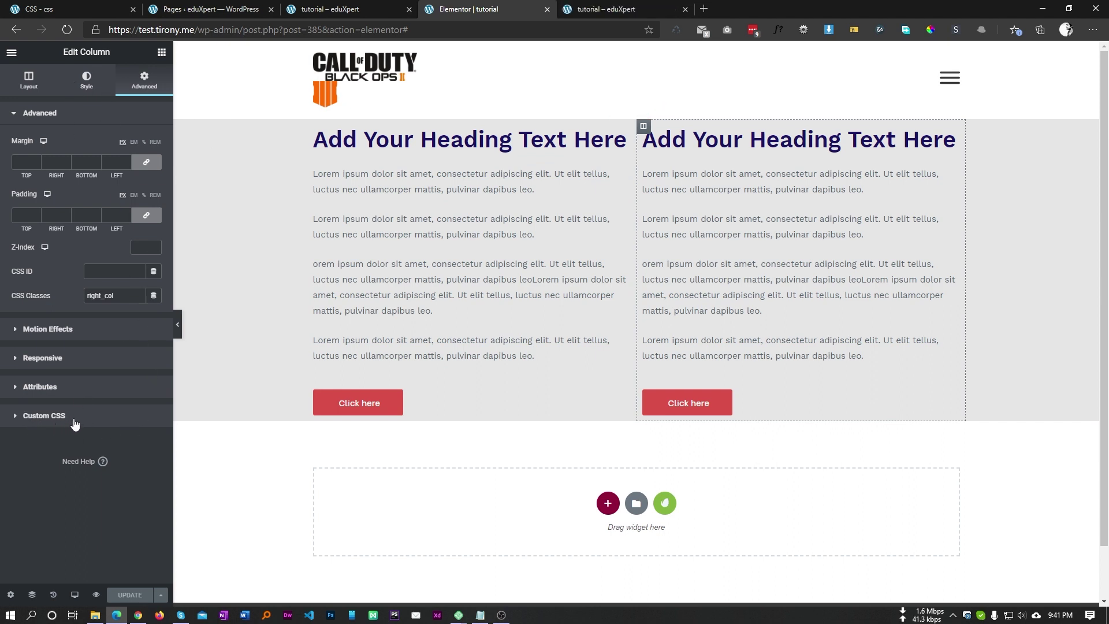
- Replace all the existing custom CSS code with a new rule for the .right_col class
click(75, 9)
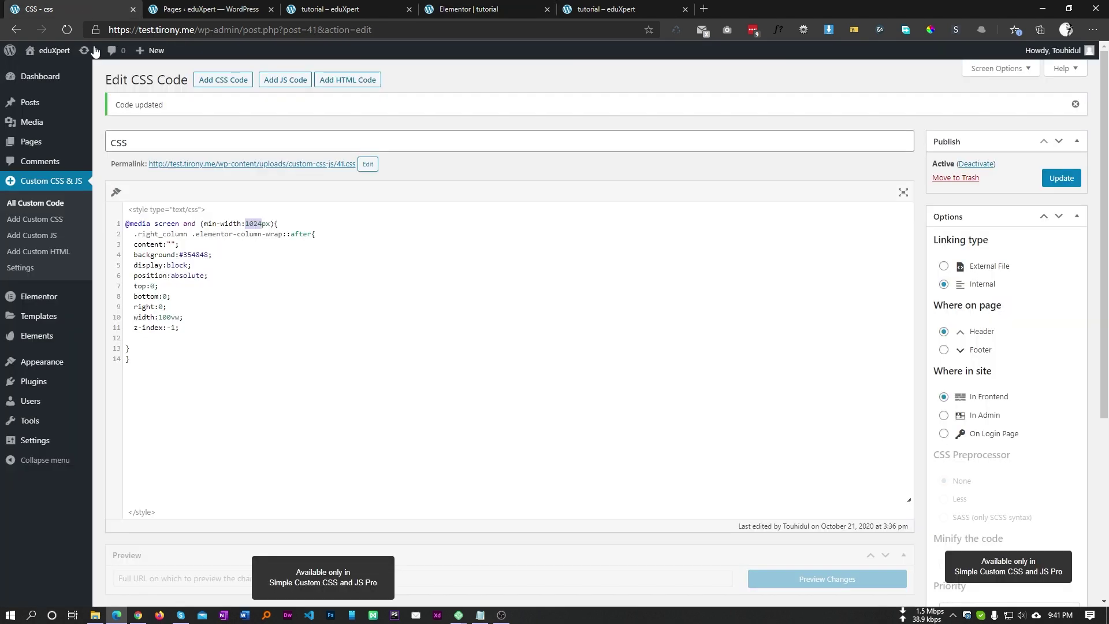
key(ctrl+a)
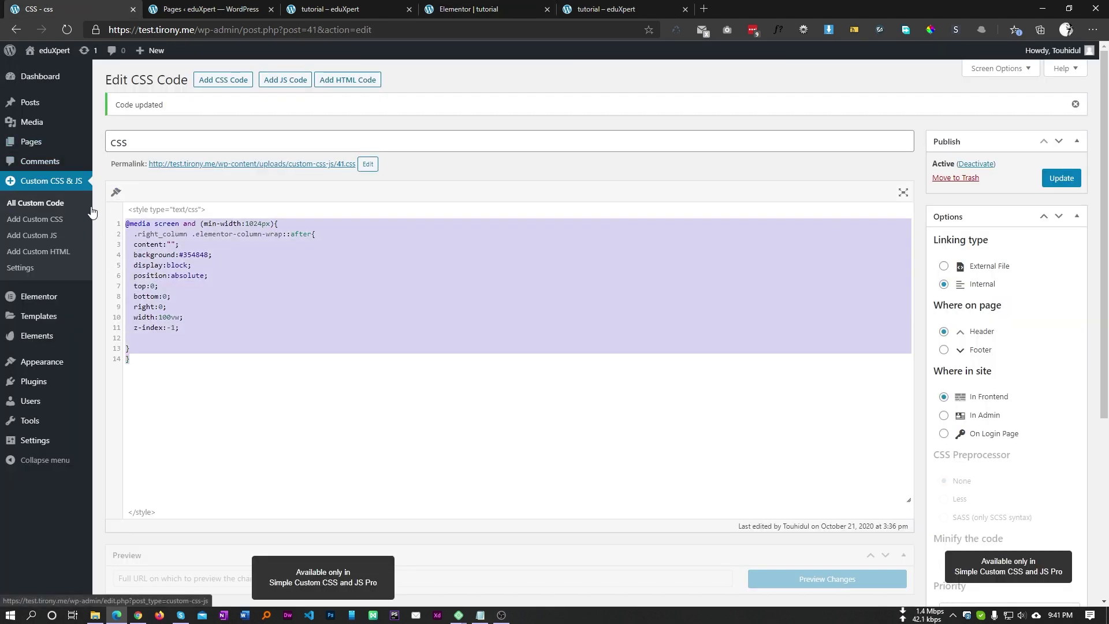
key(BackSpace)
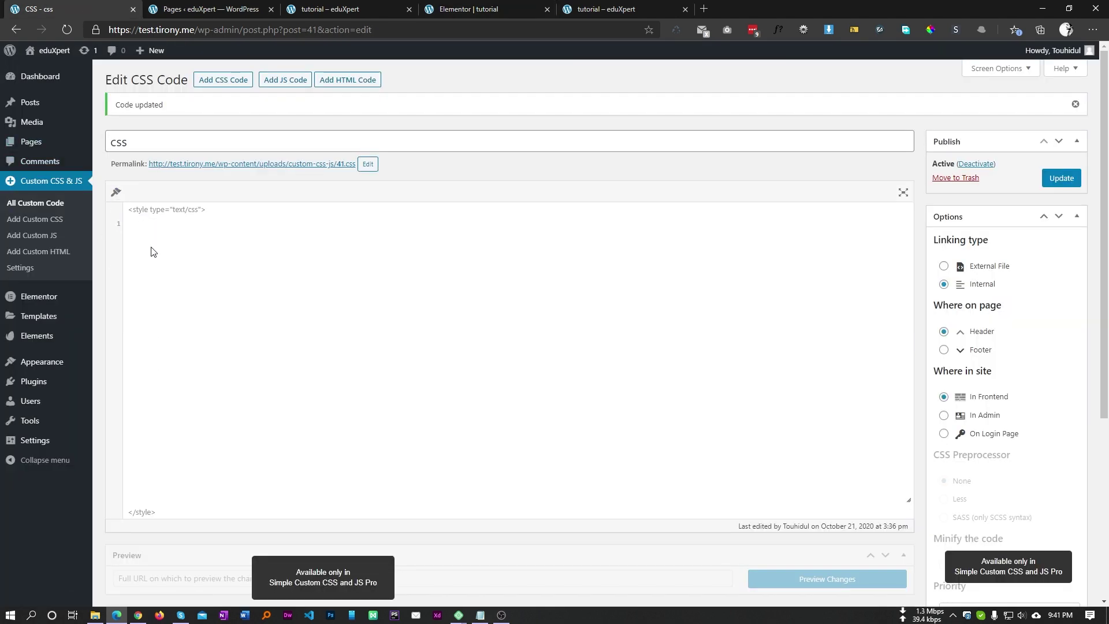
text(.right_col{)
- Inspect the right column's heading in the page preview and copy the elementor-column-wrap class name from its parent wrapper
click(647, 10)
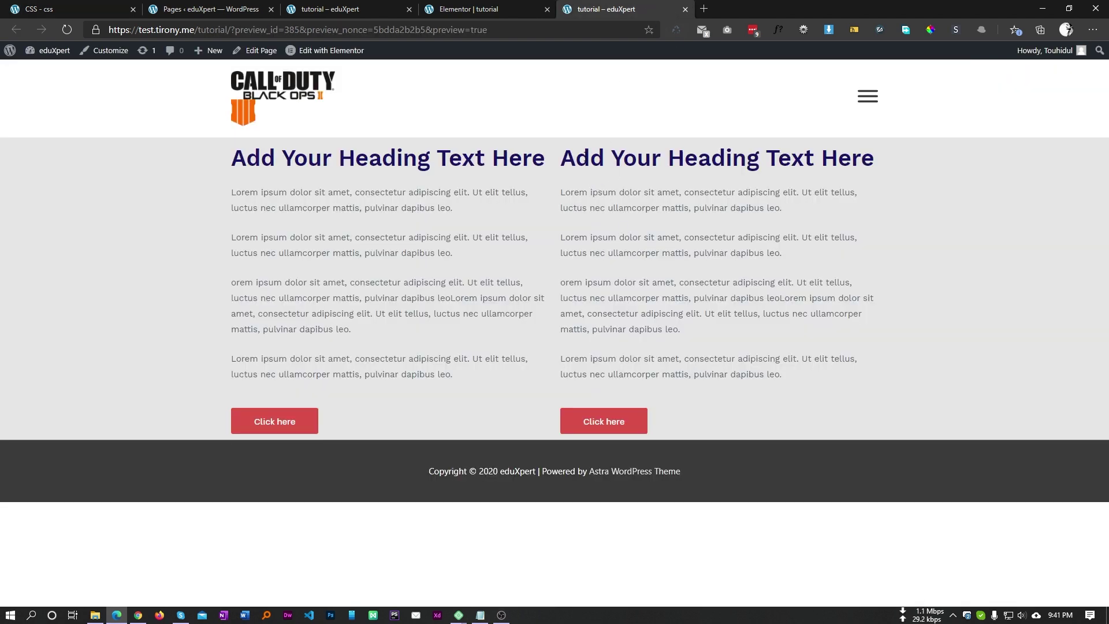
right_click(581, 157)
click(647, 502)
drag(426, 167, 537, 297)
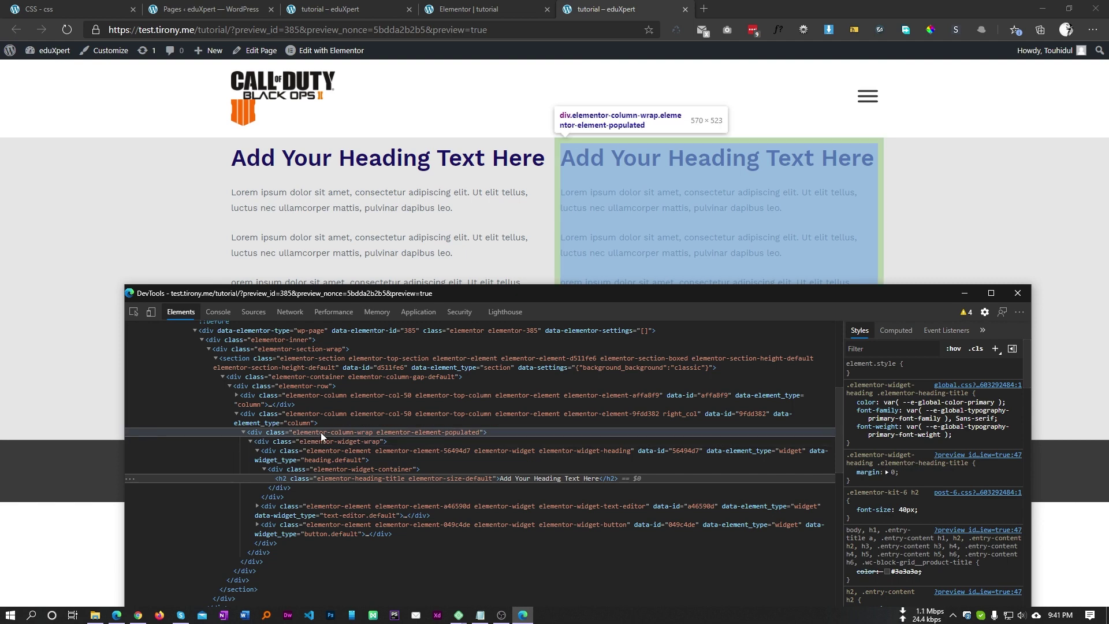
click(363, 433)
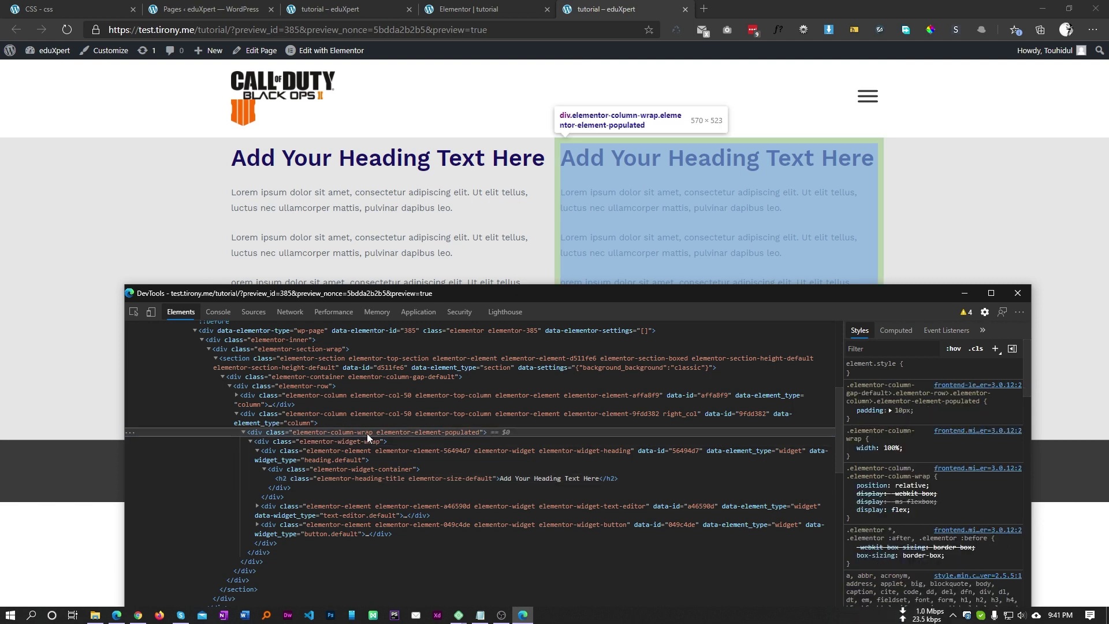
double_click(372, 433)
drag(371, 433, 325, 434)
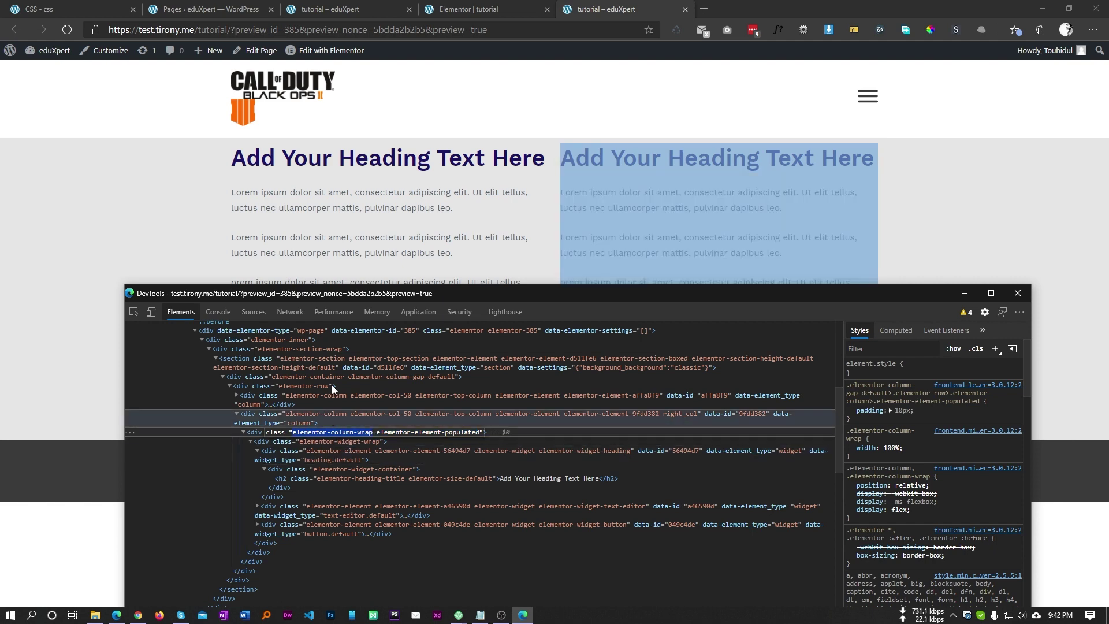
- Extend the rule's selector in the custom CSS to .right_col .elementor-column-wrap
click(112, 6)
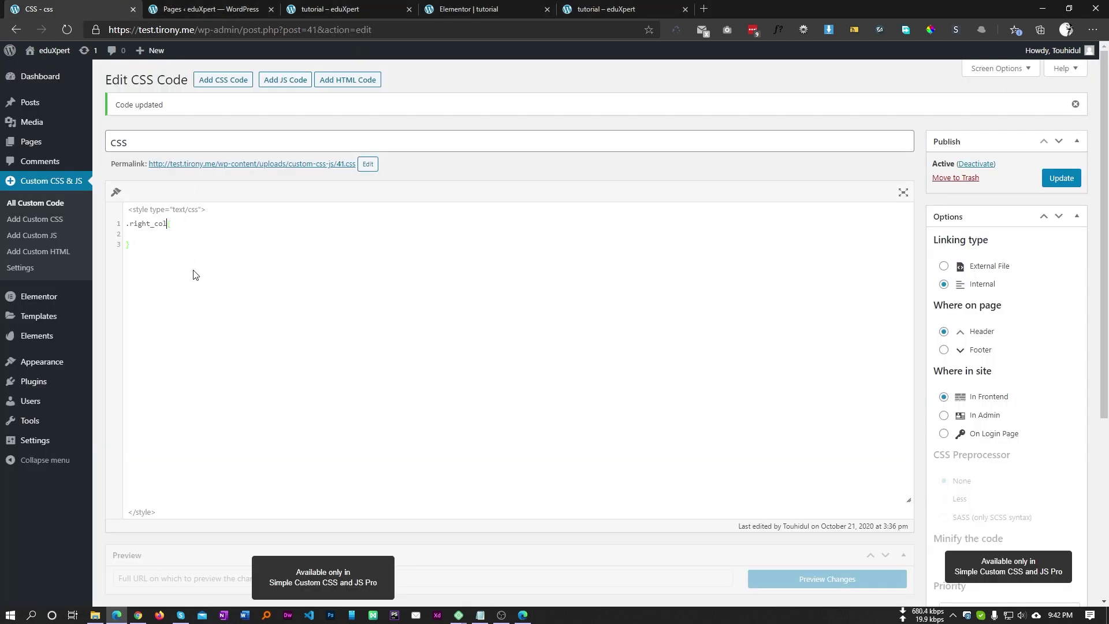
text(.)
text(elementor-column-wrap)
drag(130, 224, 260, 223)
click(172, 231)
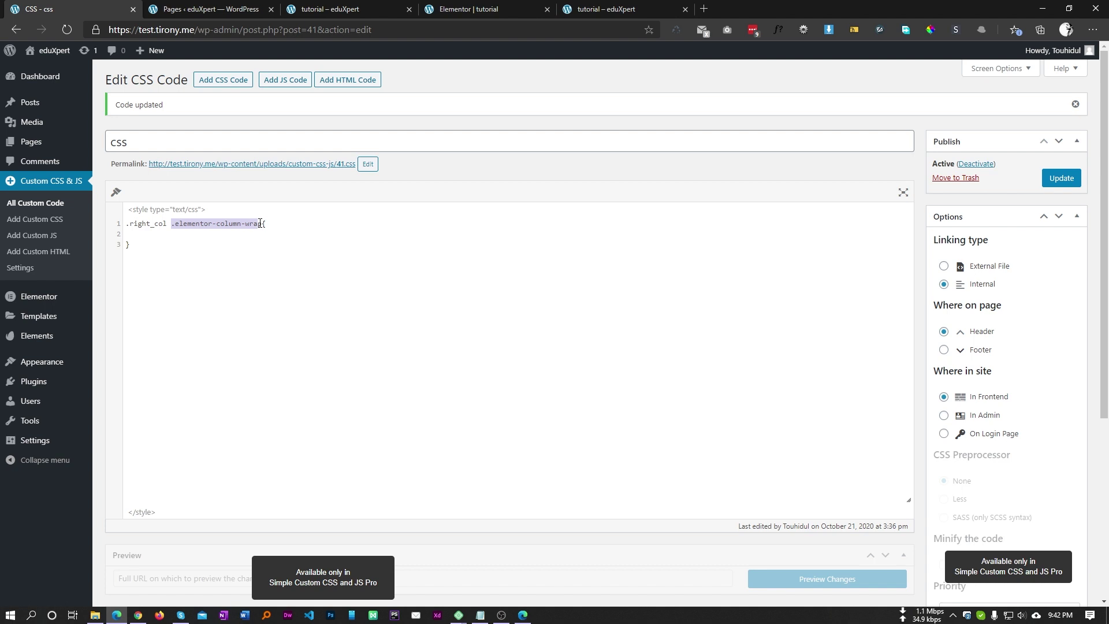
click(259, 245)
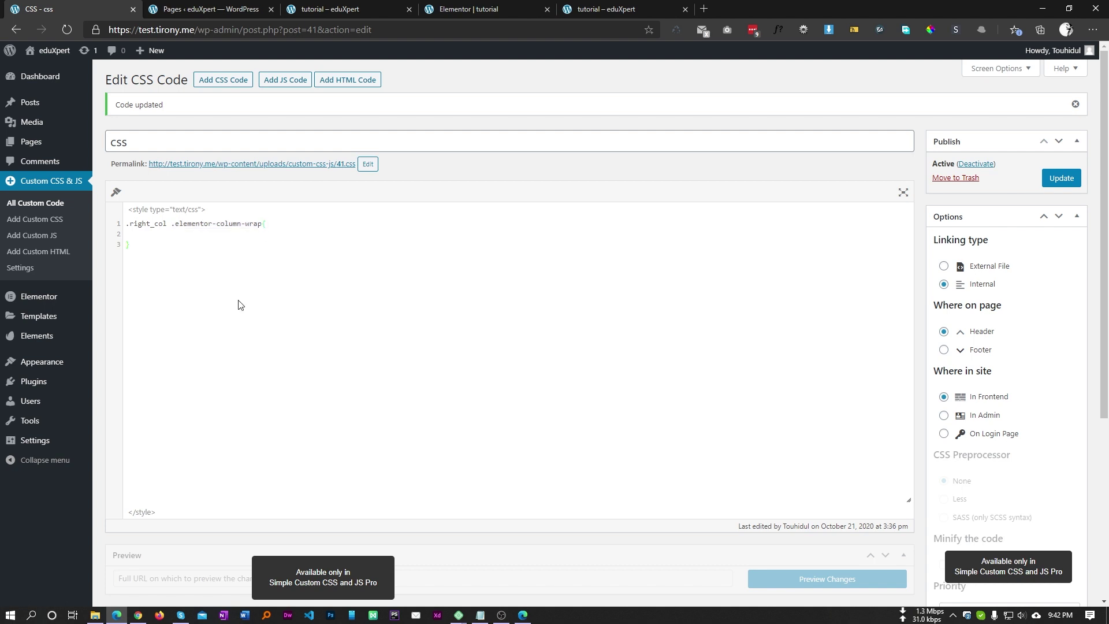
- Append the :after pseudo-element to the .right_col .elementor-column-wrap selector
text(a)
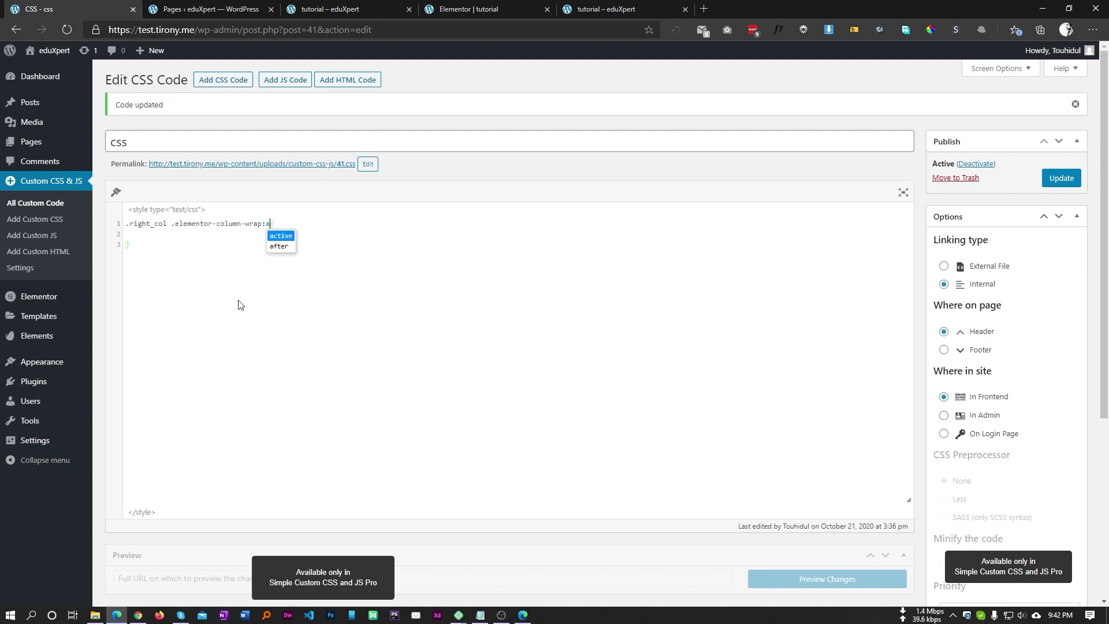
key(Down)
key(Return)
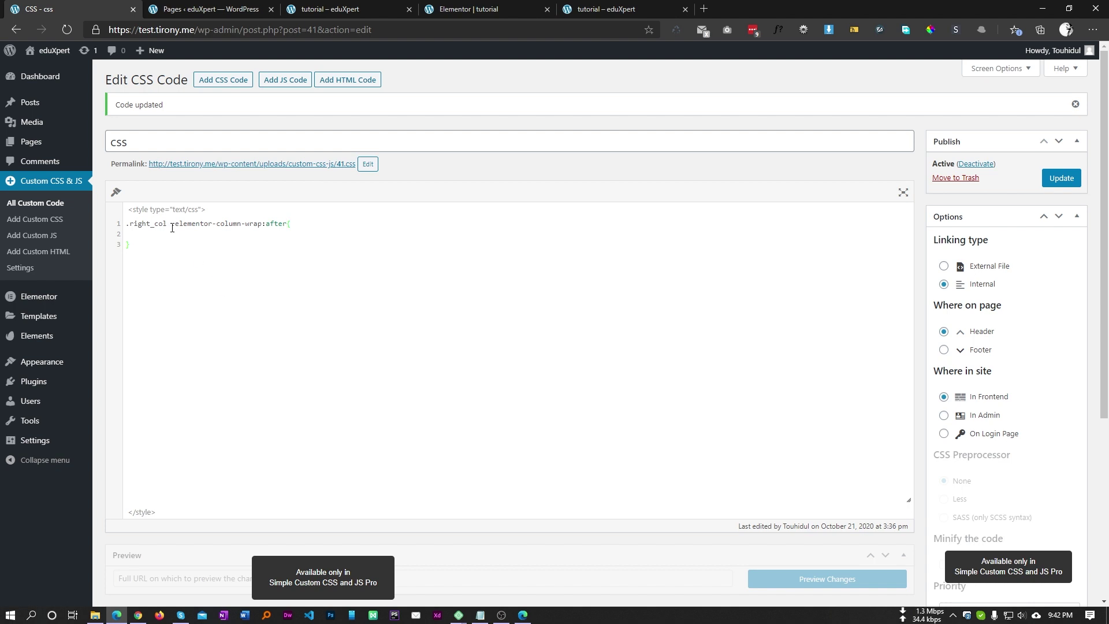
double_click(152, 224)
drag(176, 224, 285, 224)
- Add an empty content:''; declaration as the first line inside the :after rule
click(312, 223)
key(Return)
text(content)
key(Return)
key(Up)
key(Up)
click(135, 248)
drag(182, 236, 122, 238)
- Add the declarations background:#354848; and display:block; to the :after rule
text(bac)
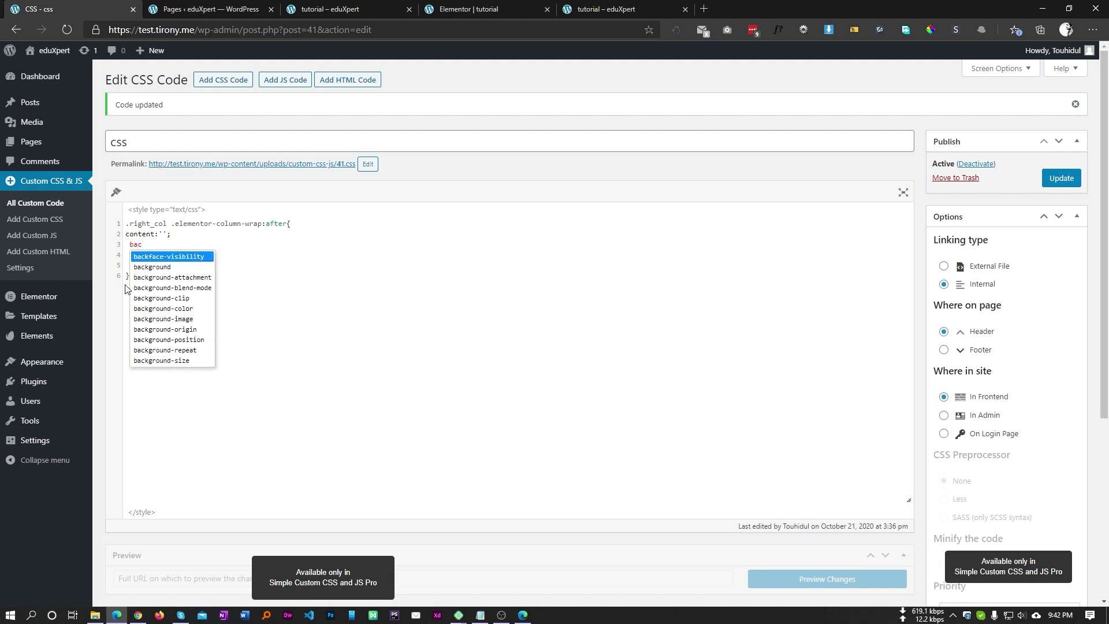
key(Down)
key(Return)
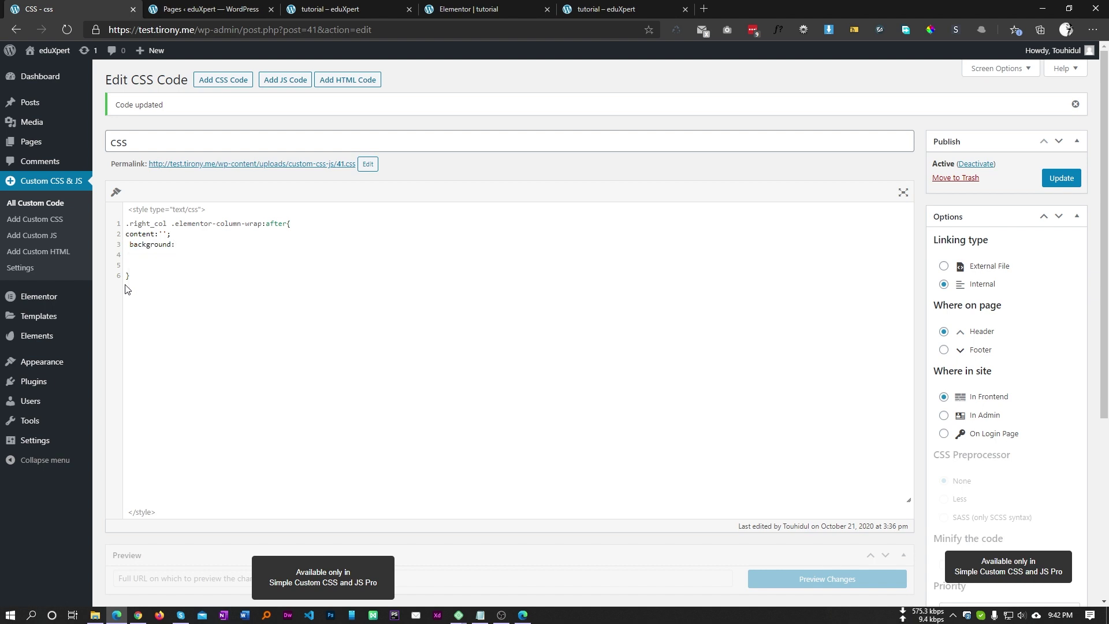
text(##)
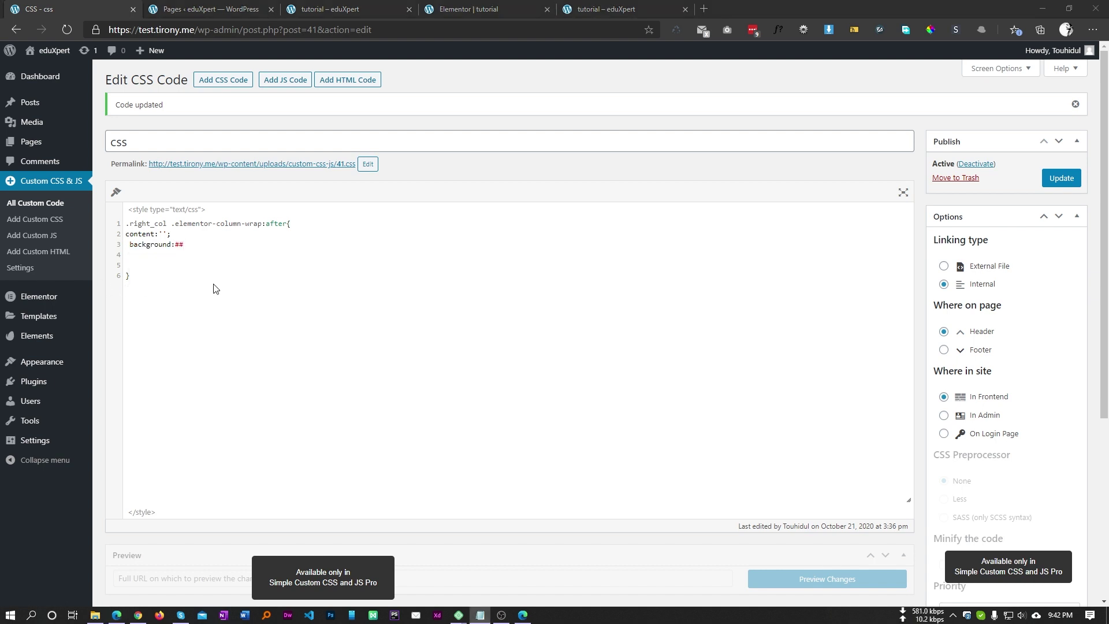
key(BackSpace)
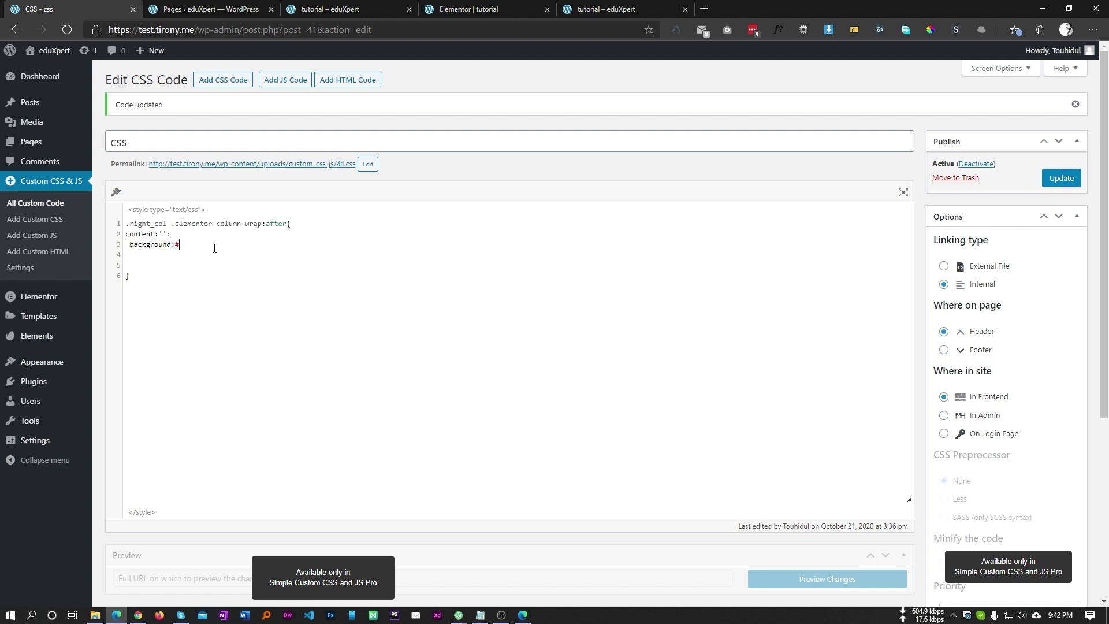
text(54848;   dis)
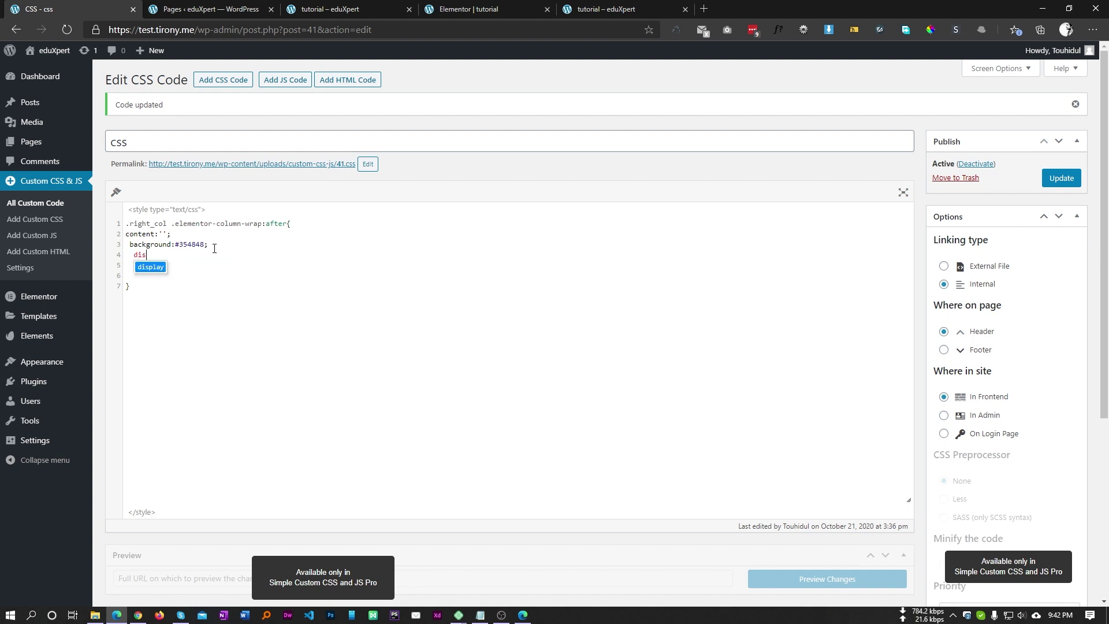
text(play:block)
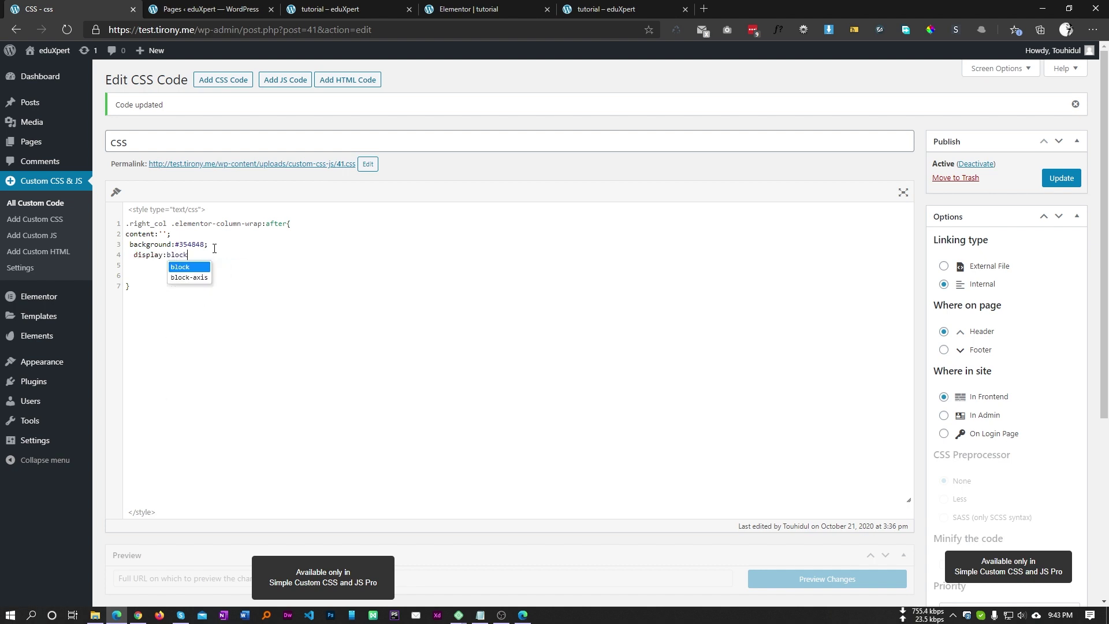
text(;)
key(Return)
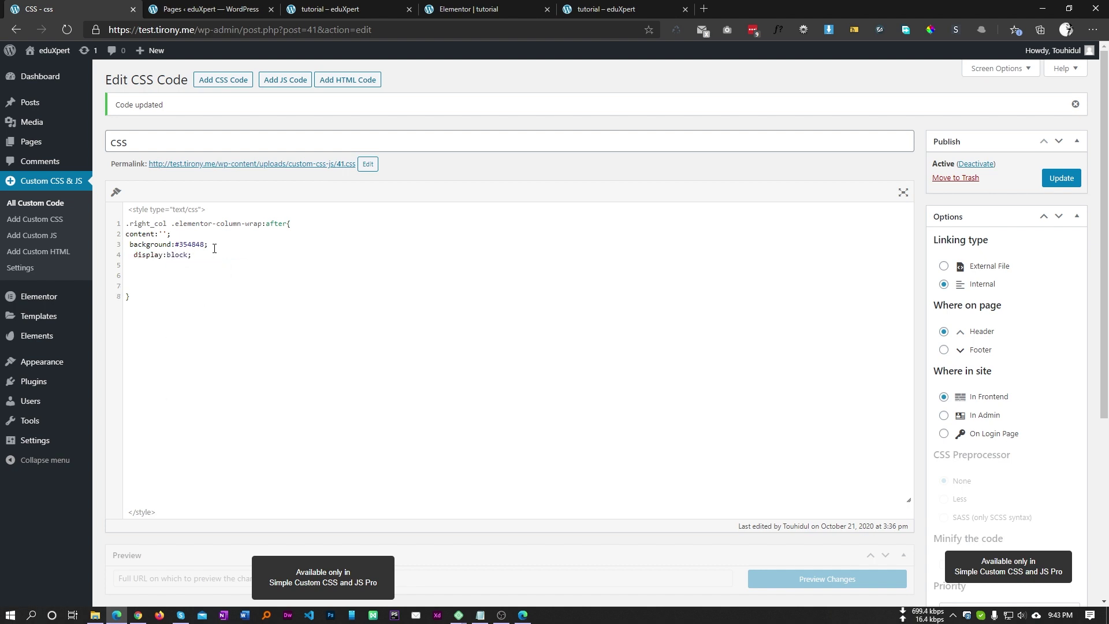
- Position the pseudo-element with position:absolute; and the offsets top:0; bottom:0; and left:0;
text(position:ab)
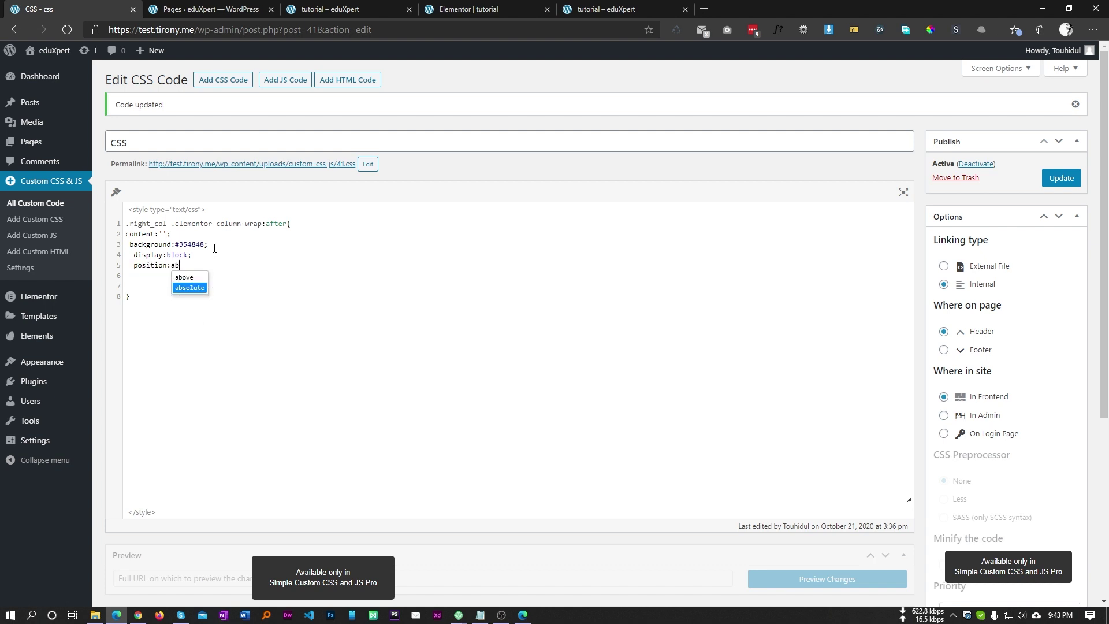
key(Return)
text(;)
key(Return)
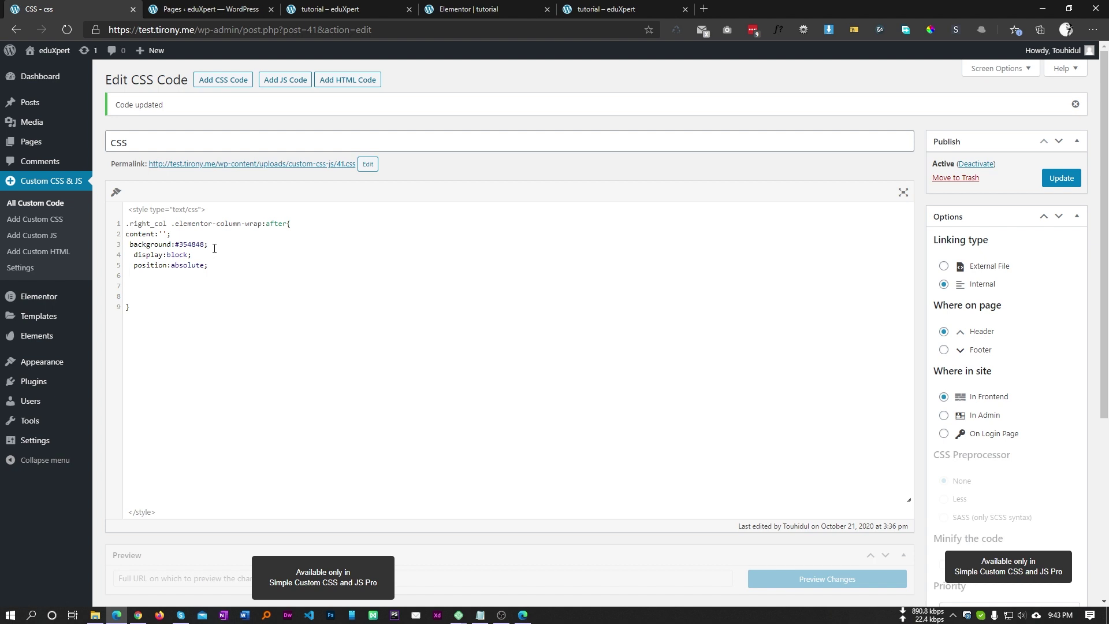
text(top:0;)
key(Return)
text(bo)
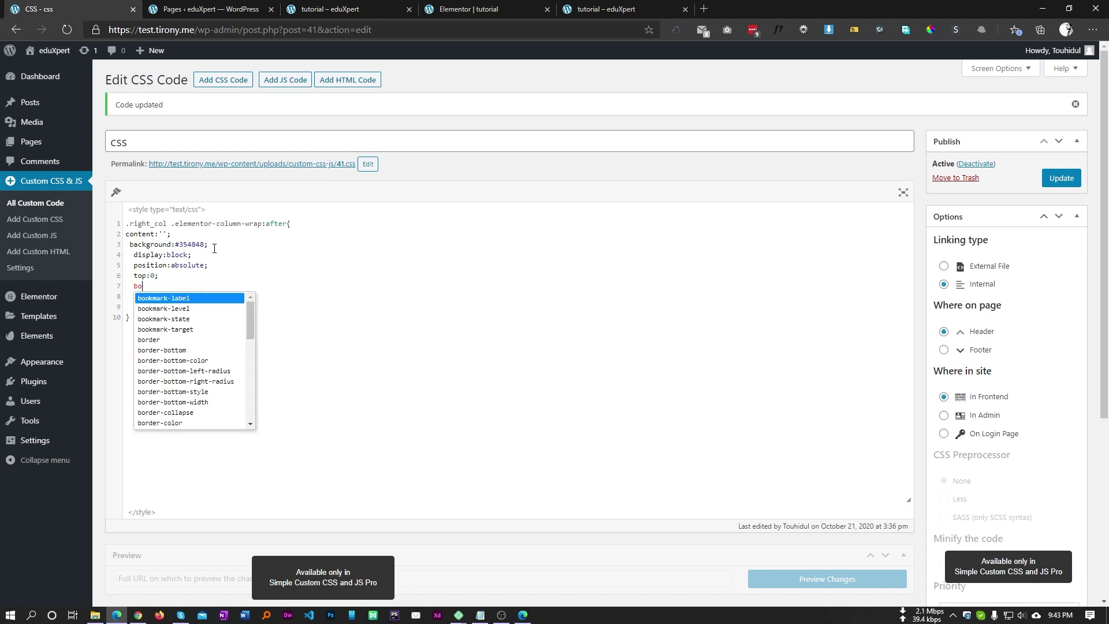
text(ttom:)
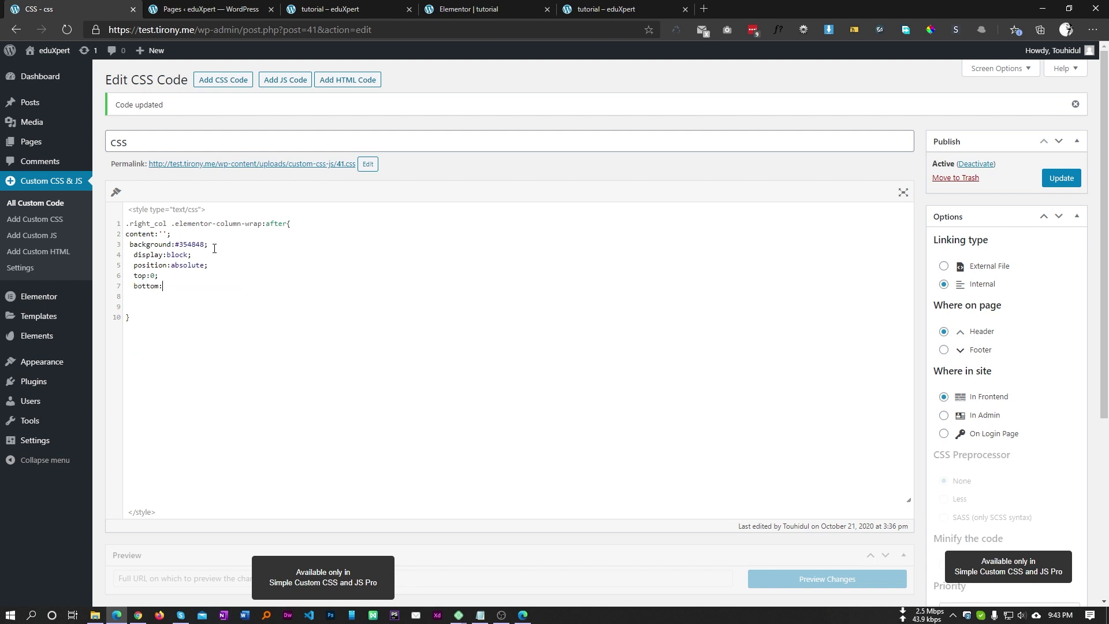
text(0;   left:0;)
key(Return)
- Glance at the page preview and add width:100vw; to the :after rule in the custom CSS
click(624, 7)
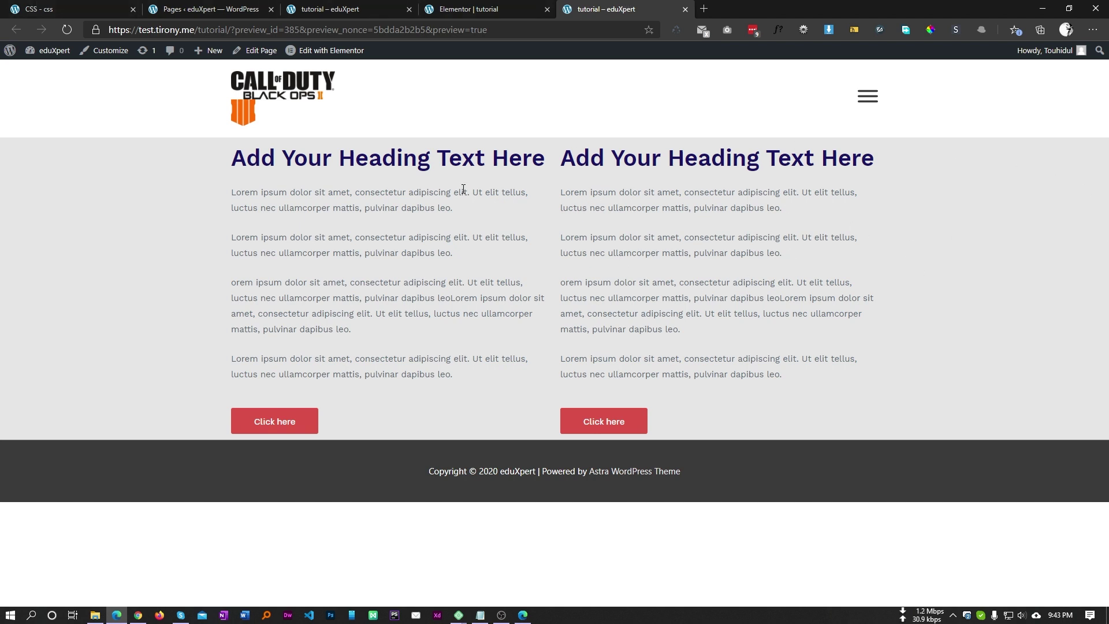
click(68, 9)
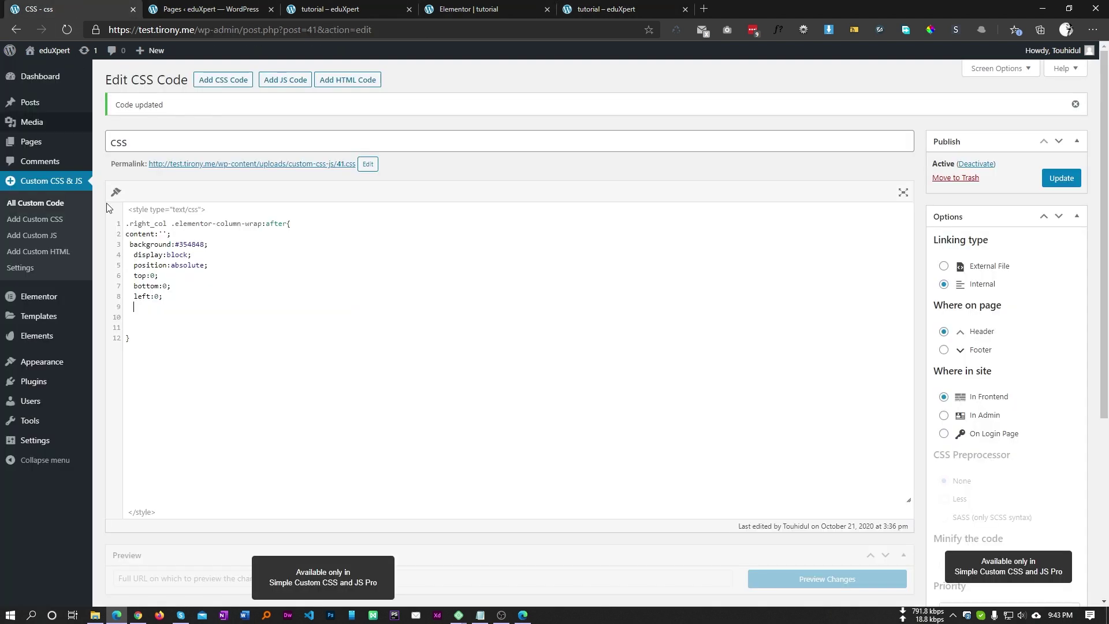
text(wi)
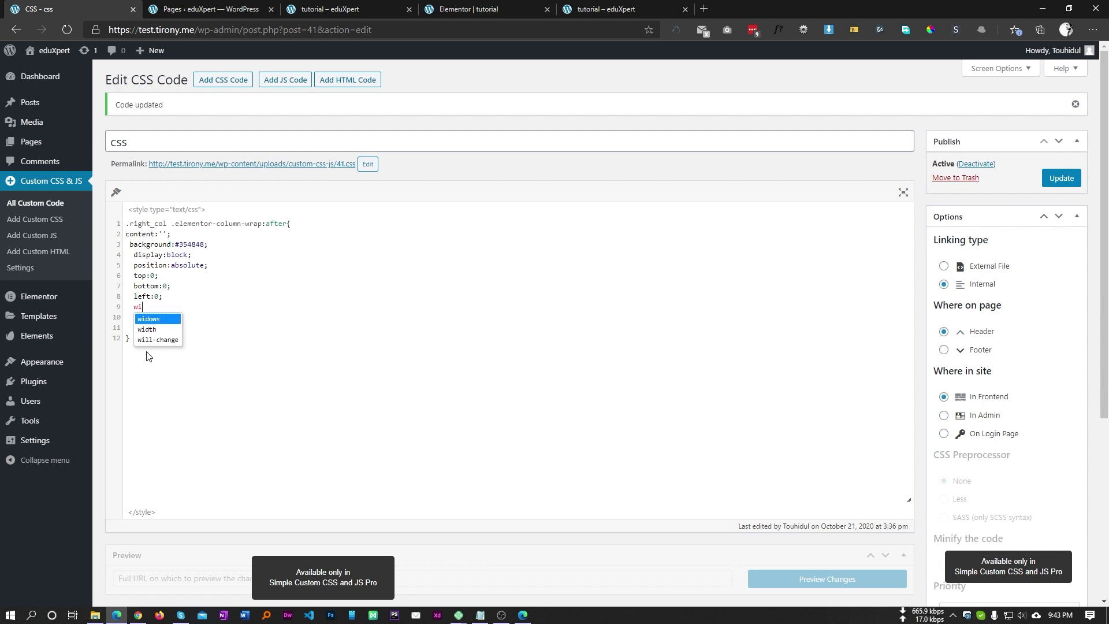
key(Return)
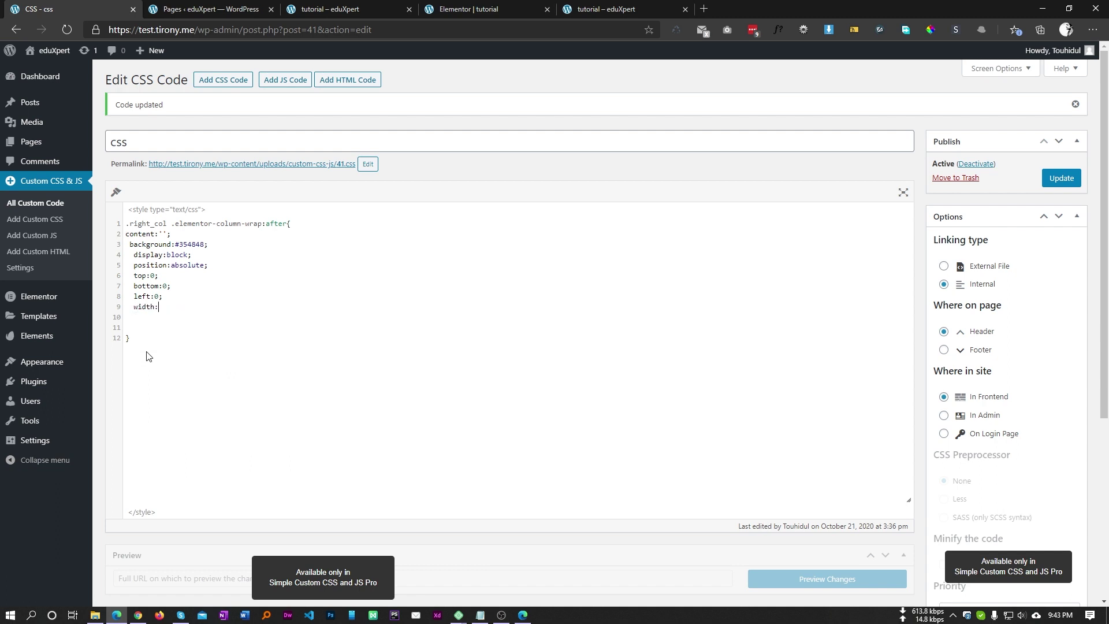
text(:100vw)
drag(158, 307, 180, 307)
click(189, 308)
key(Return)
- Update the custom CSS code and reload the page preview to check the right column's background
click(1060, 178)
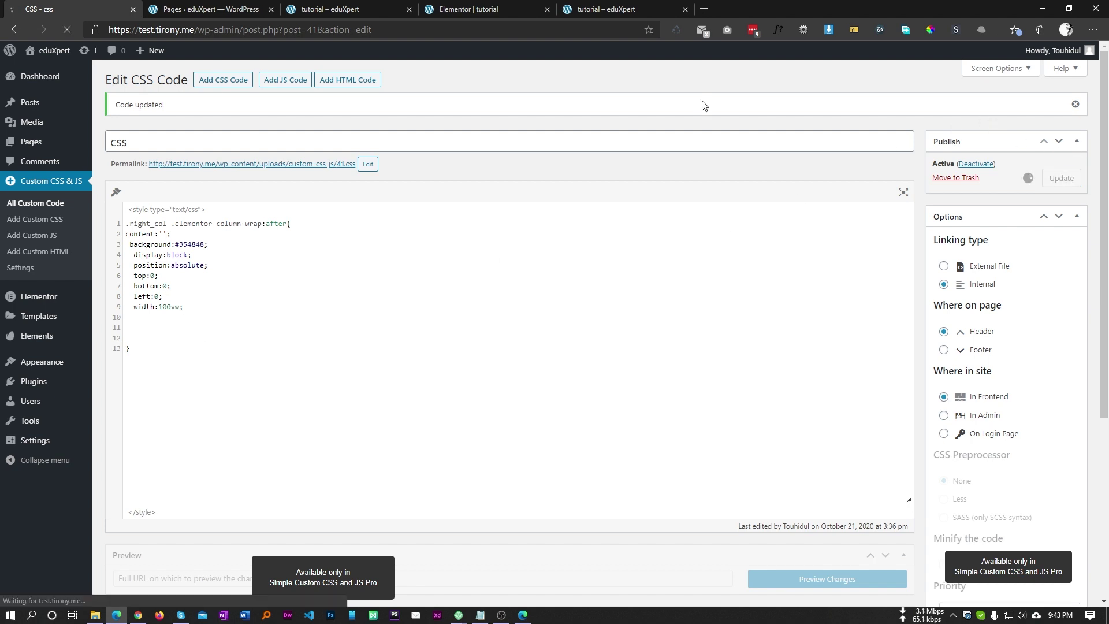
click(606, 9)
key(F5)
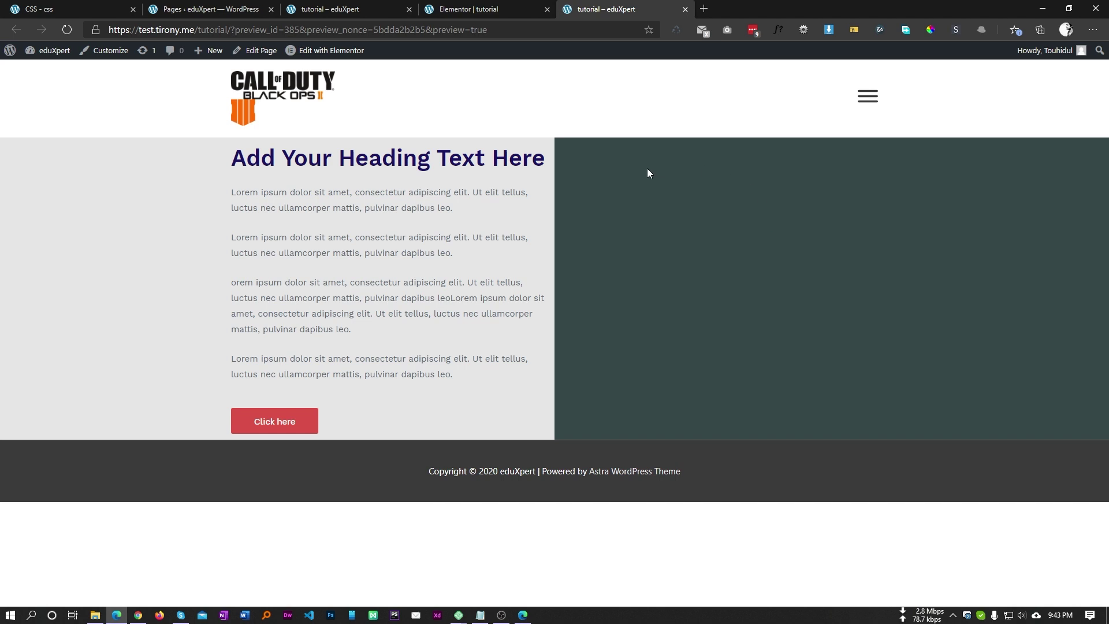
- Add z-index:-1; below the width declaration in the custom CSS rule
click(74, 6)
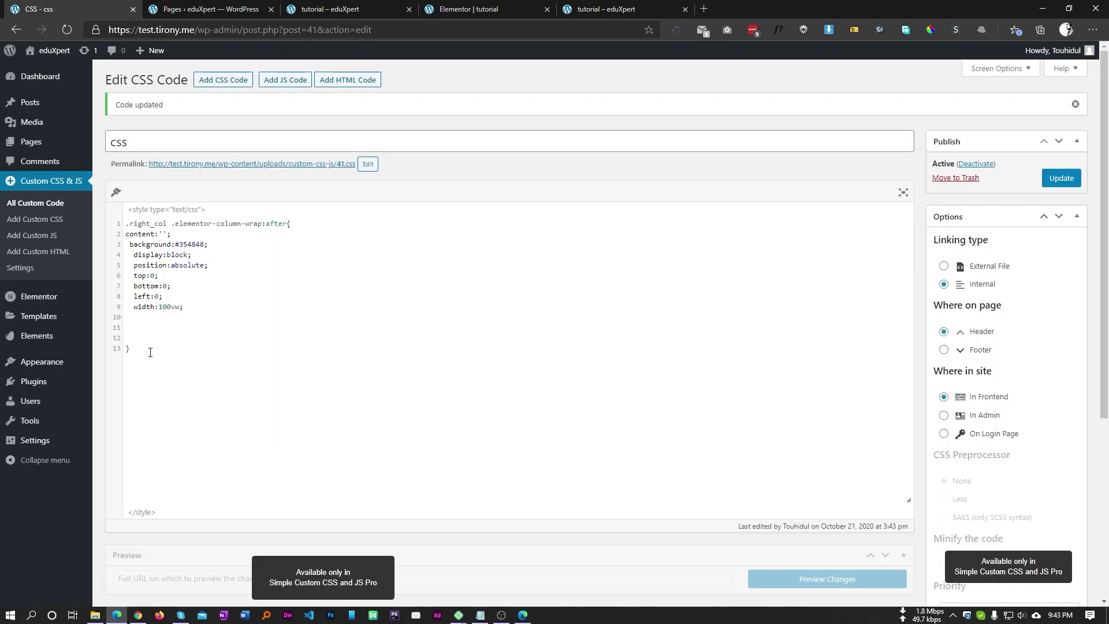
text(z)
key(Return)
text(-1;)
key(Return)
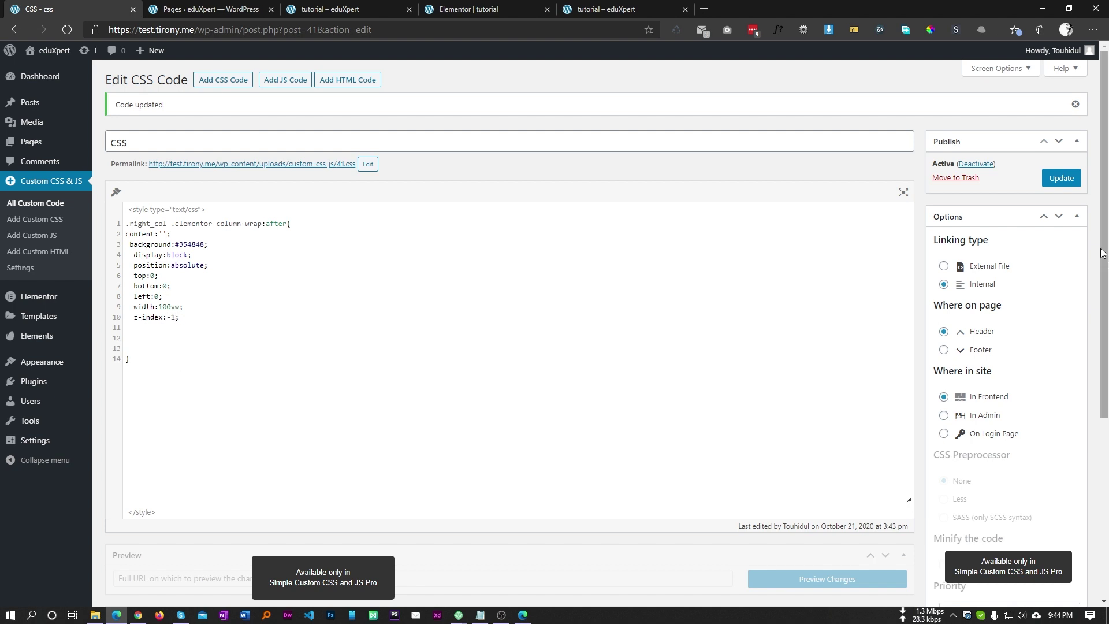
- Save the CSS code containing the z-index declaration and refresh the page preview
click(1061, 177)
click(580, 6)
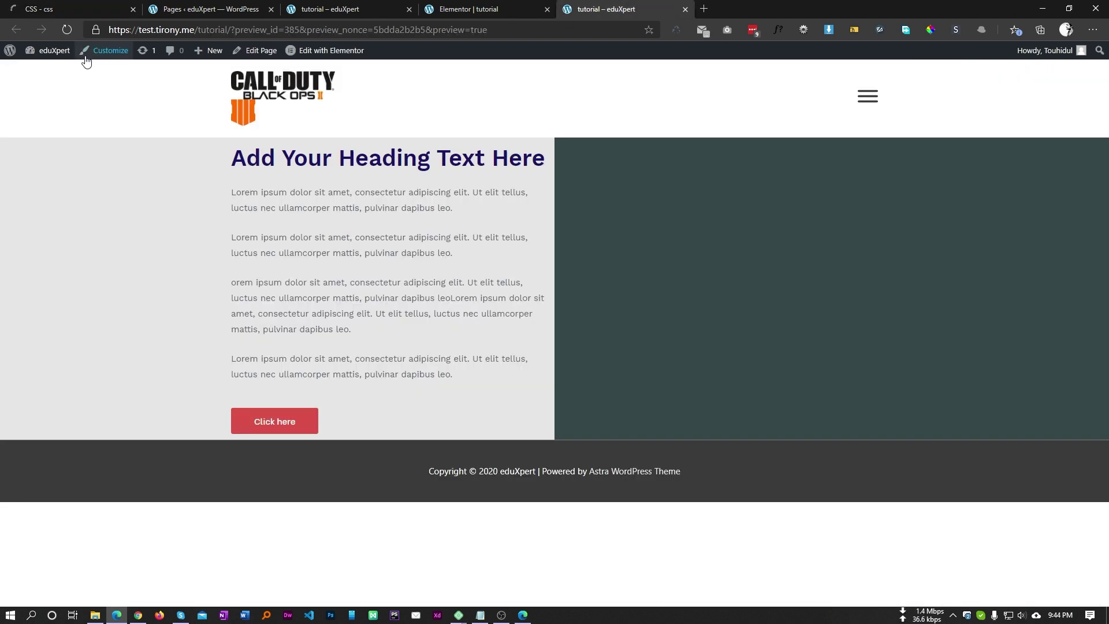
click(66, 29)
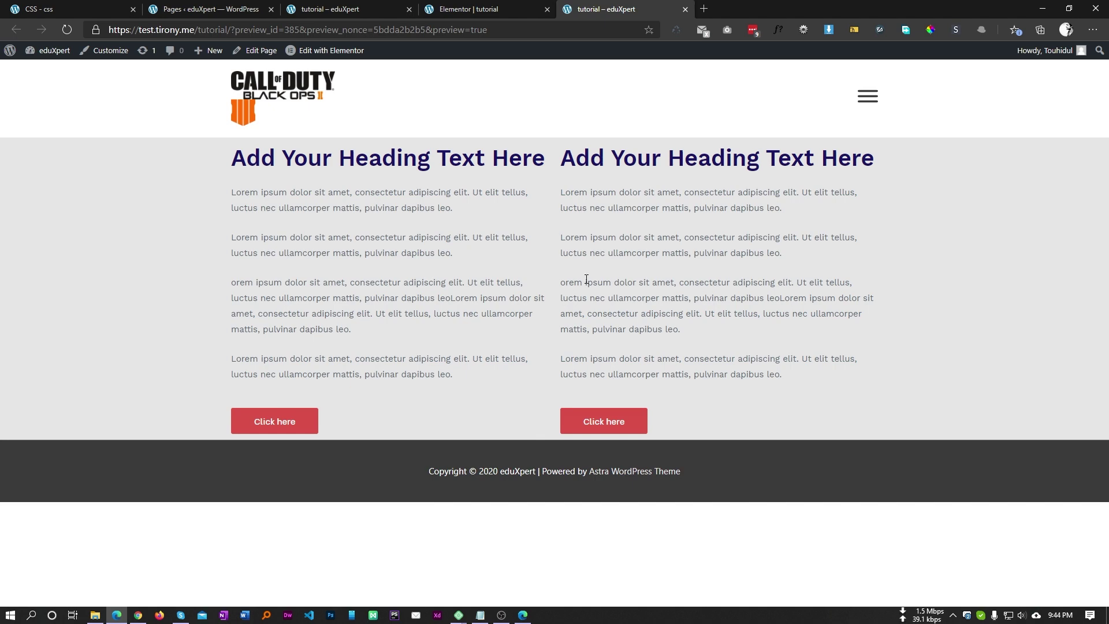
- Set the right column's Z-Index to 1 in the Elementor editor
click(469, 9)
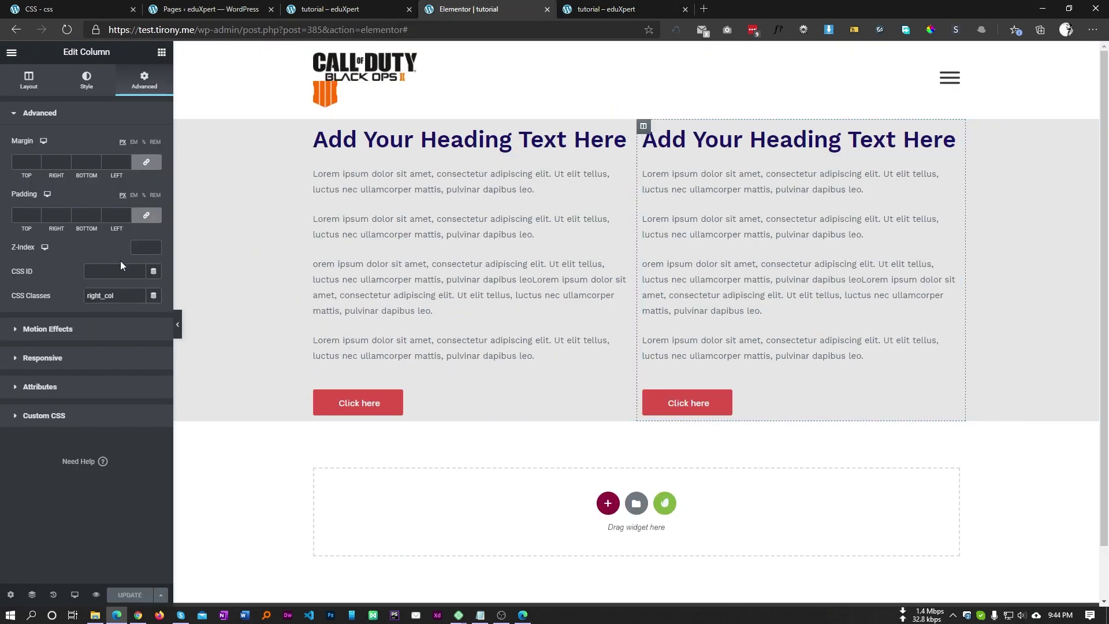
click(141, 247)
text(2)
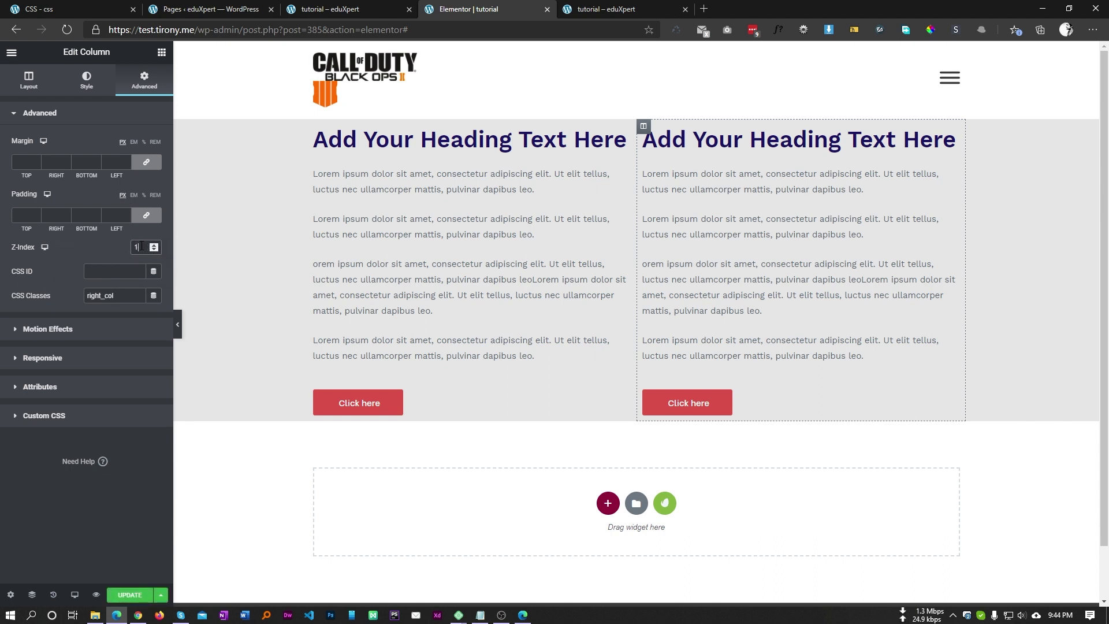
- Update the page in Elementor and reload its preview to check the right column's background
click(124, 595)
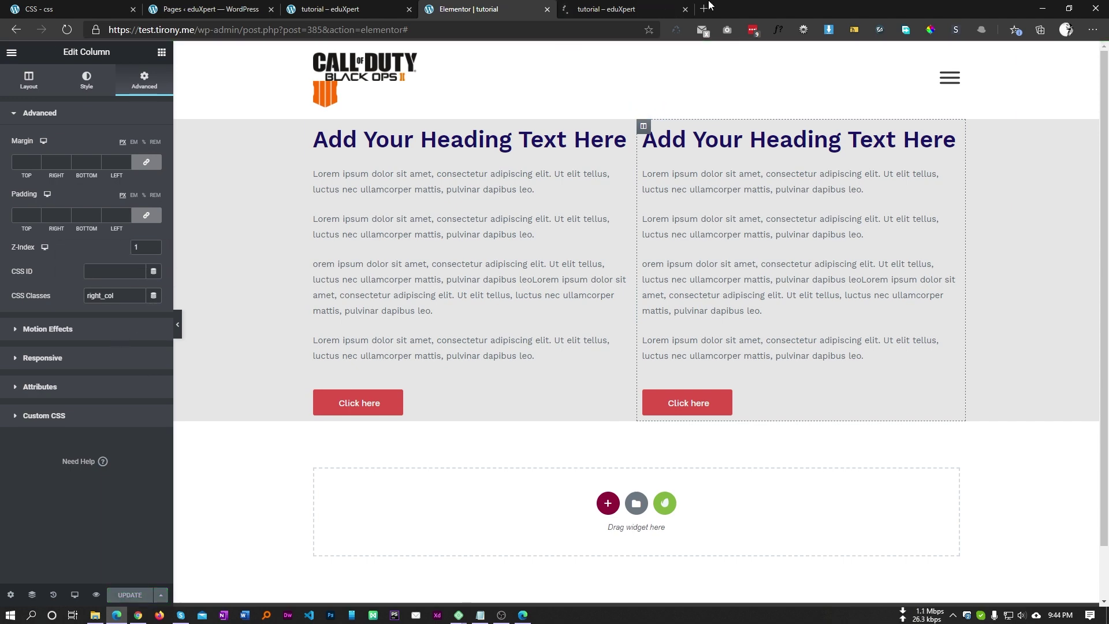
click(612, 8)
key(F5)
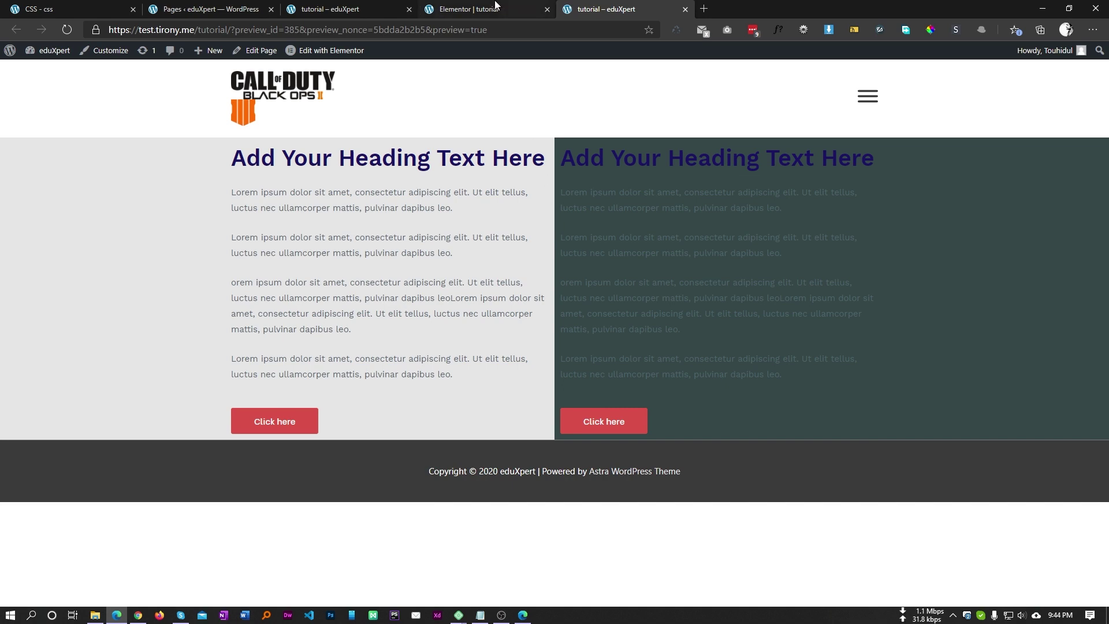
- Narrow the left column to about 23.2% of the section, then update the page and reload the preview
click(520, 9)
drag(565, 272, 462, 255)
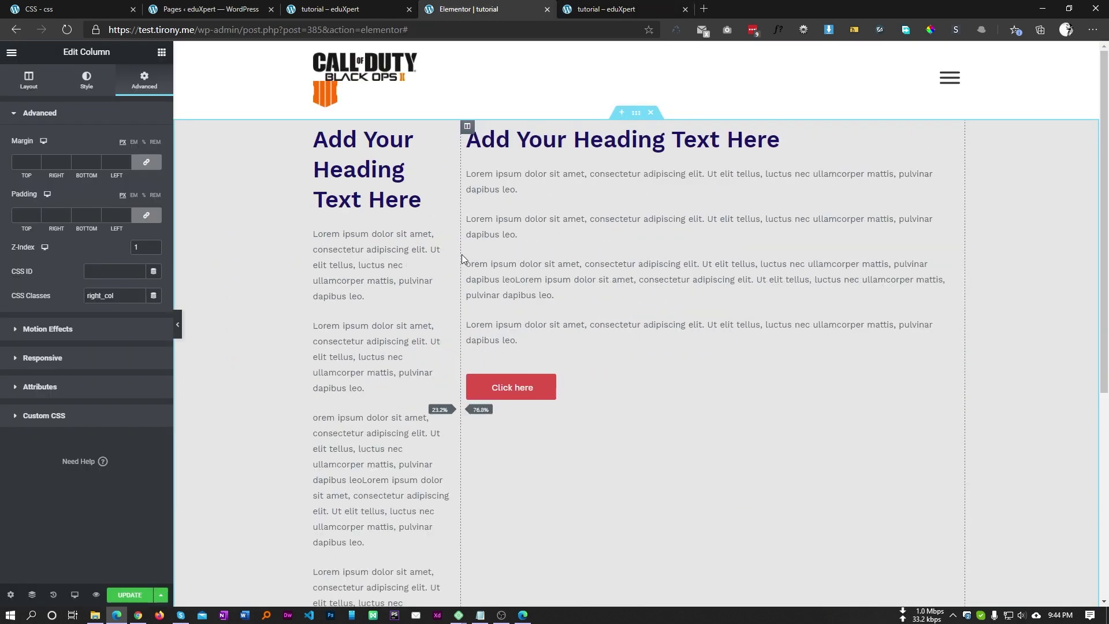
click(129, 595)
click(587, 7)
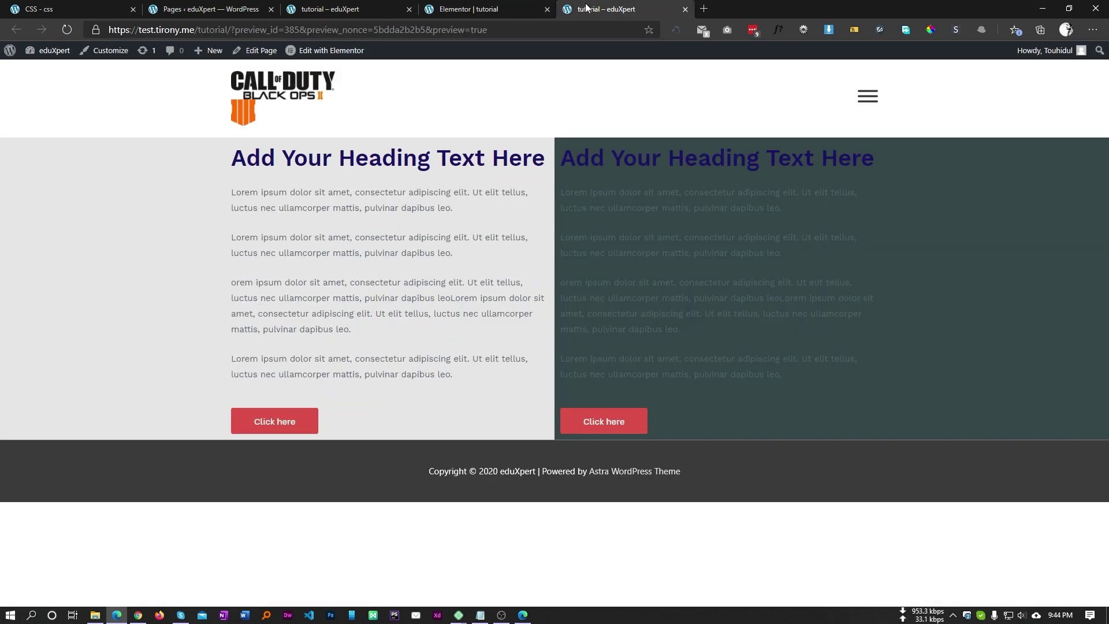
key(F5)
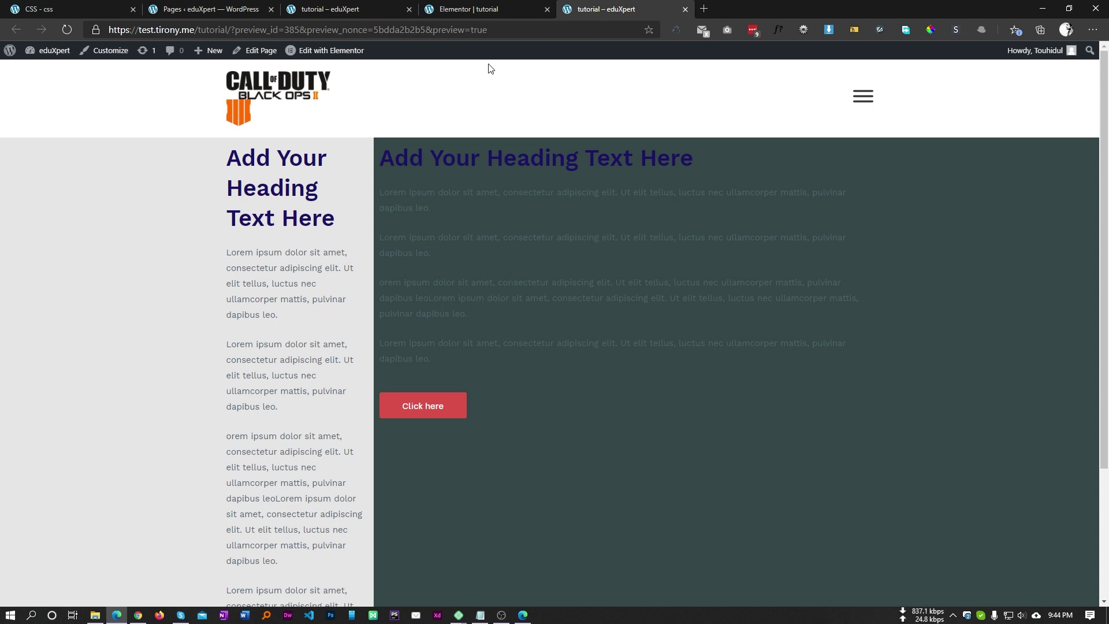
- Examine the left column in the page preview and the right column's background settings in the Elementor editor
click(463, 12)
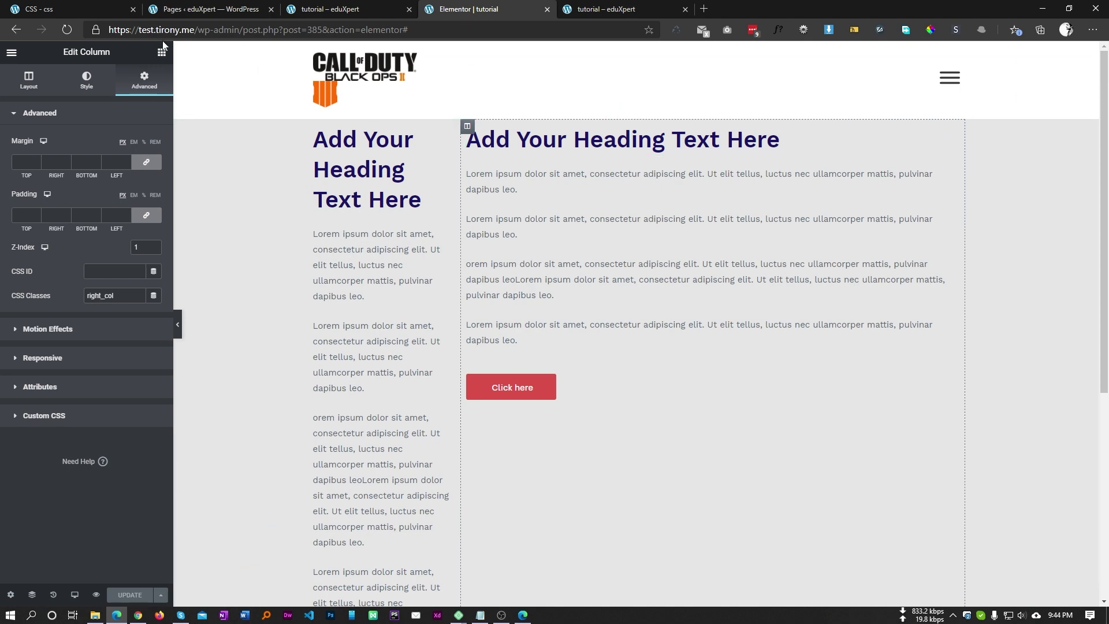
click(64, 9)
key(ctrl+shift+Tab)
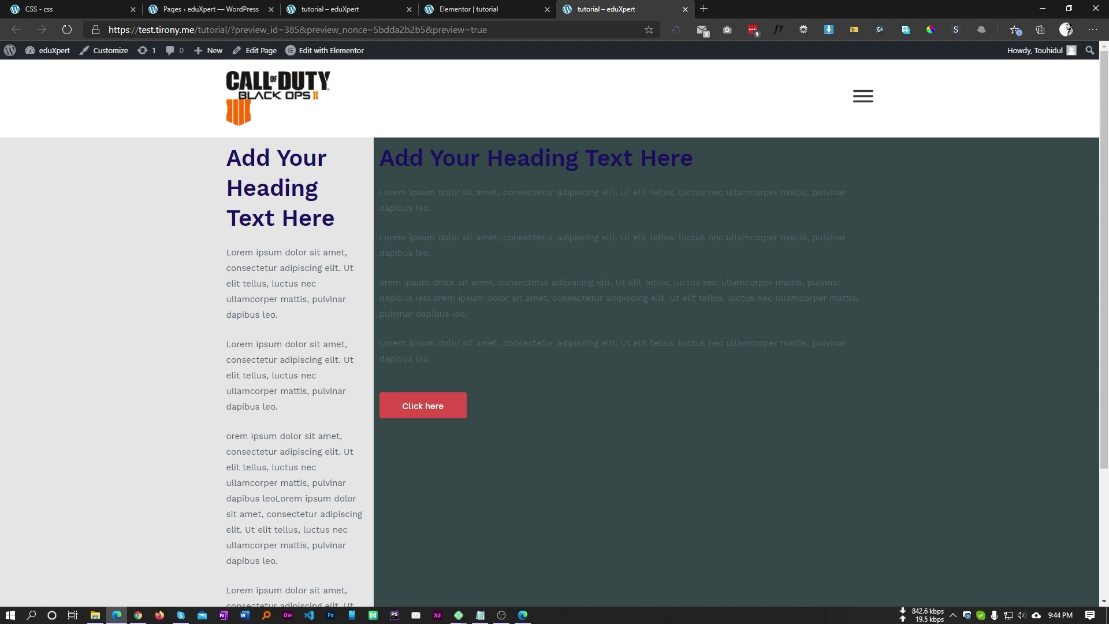
triple_click(301, 159)
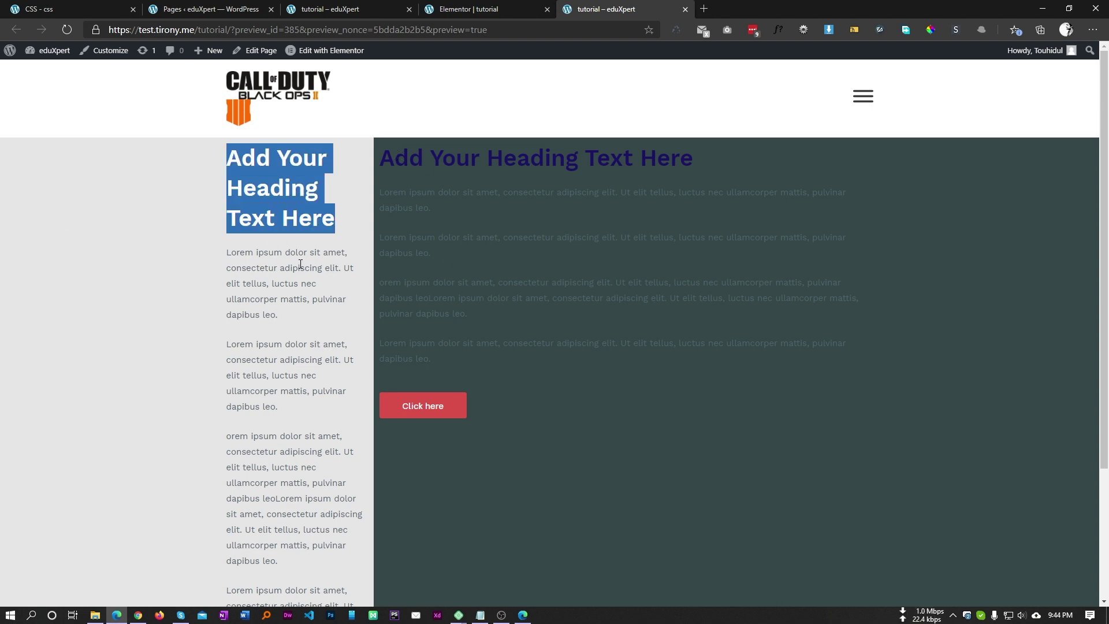
click(269, 247)
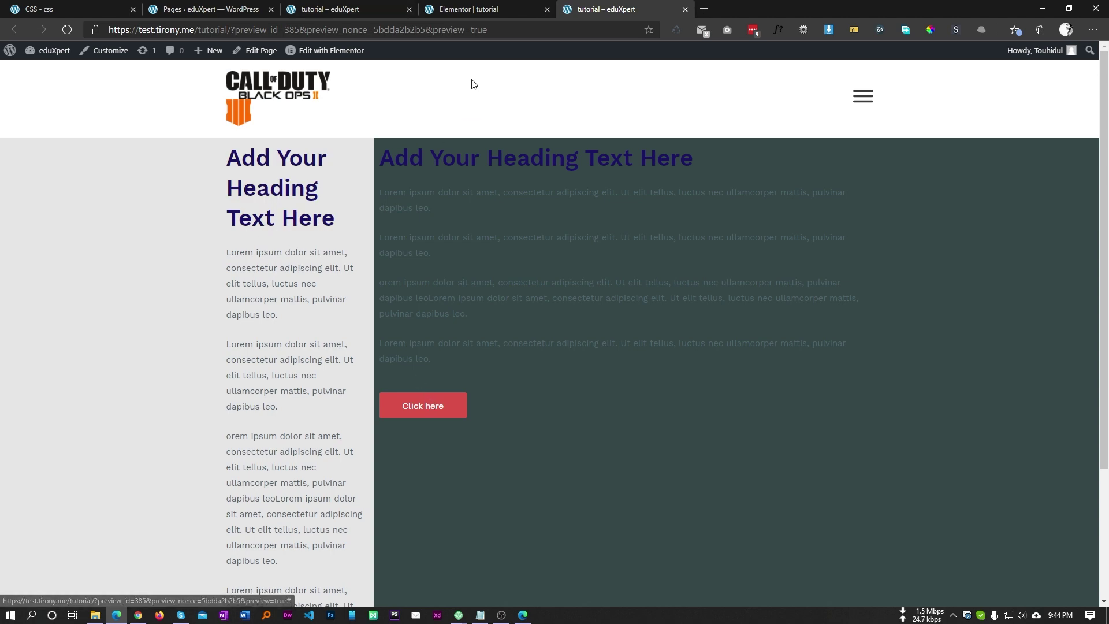
click(468, 9)
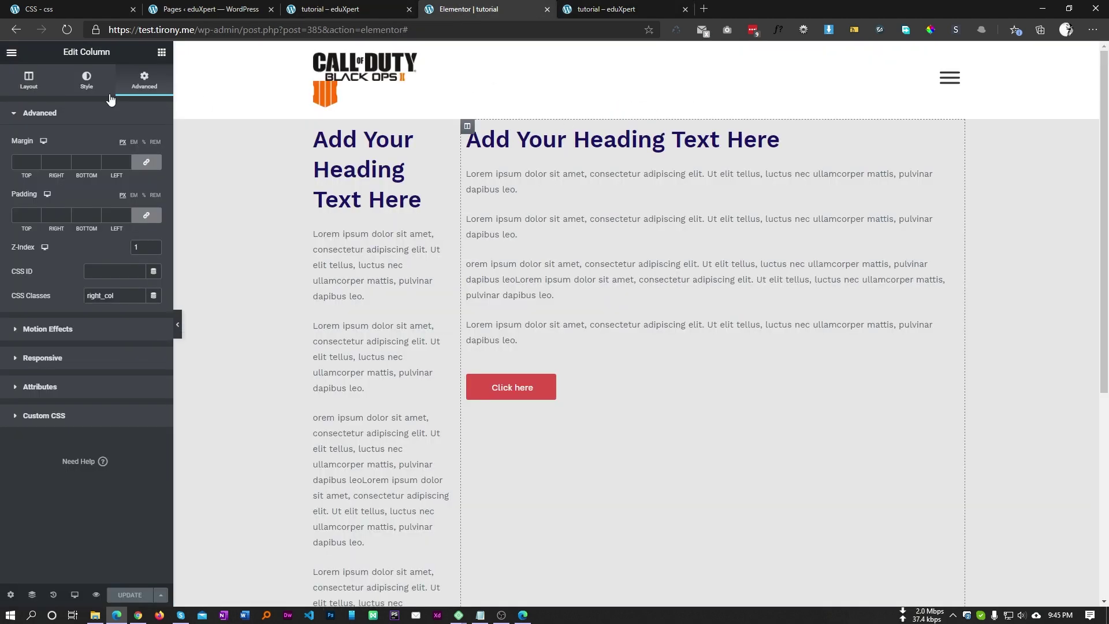
click(87, 81)
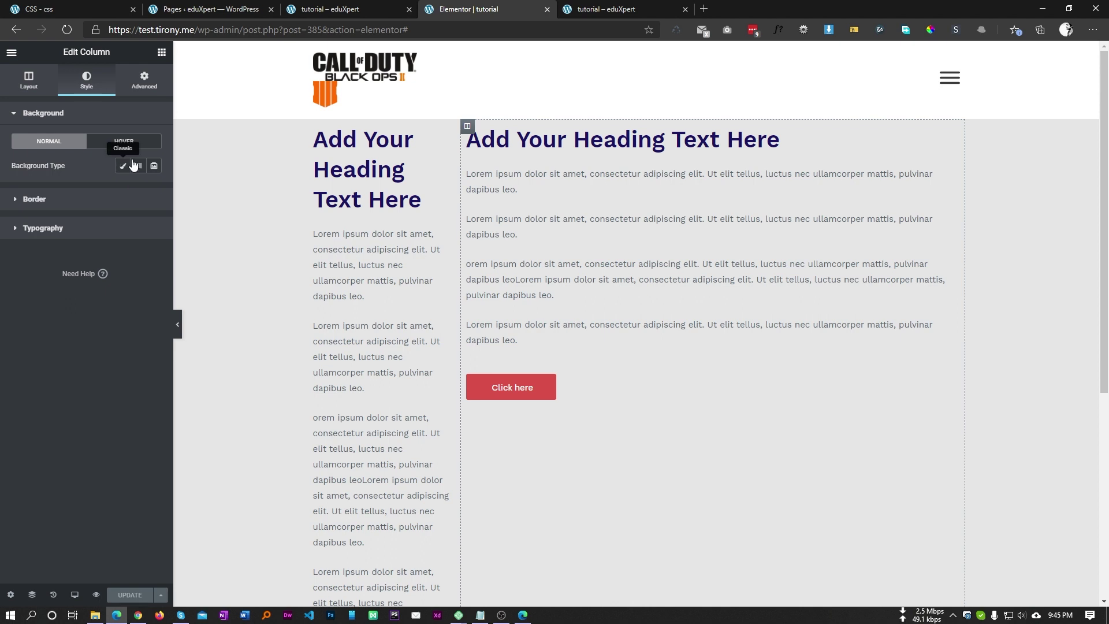
click(649, 8)
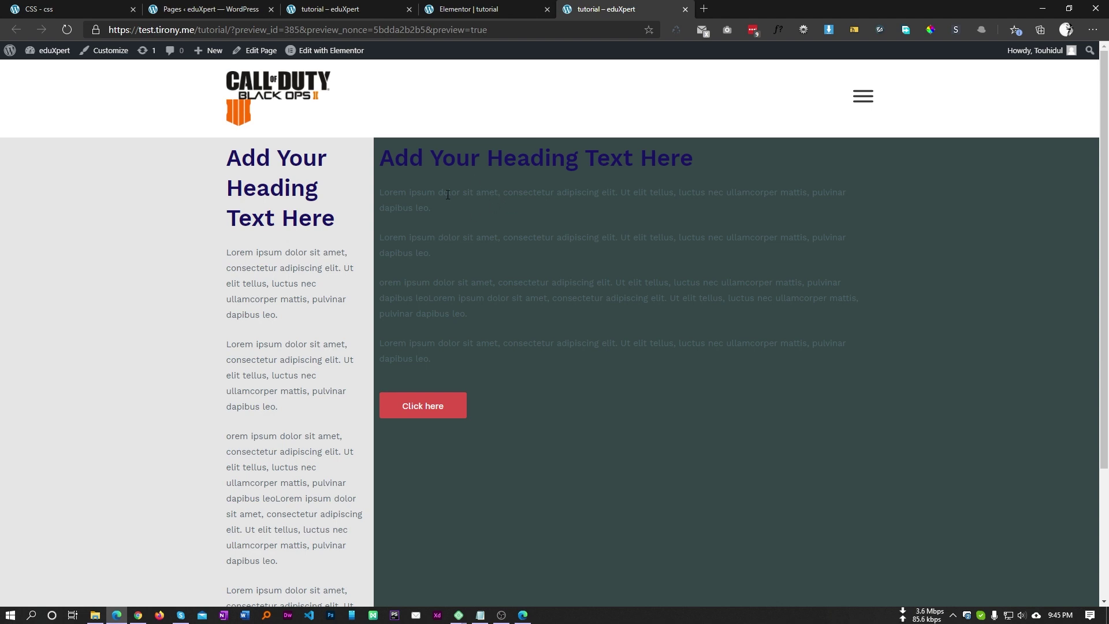
click(500, 7)
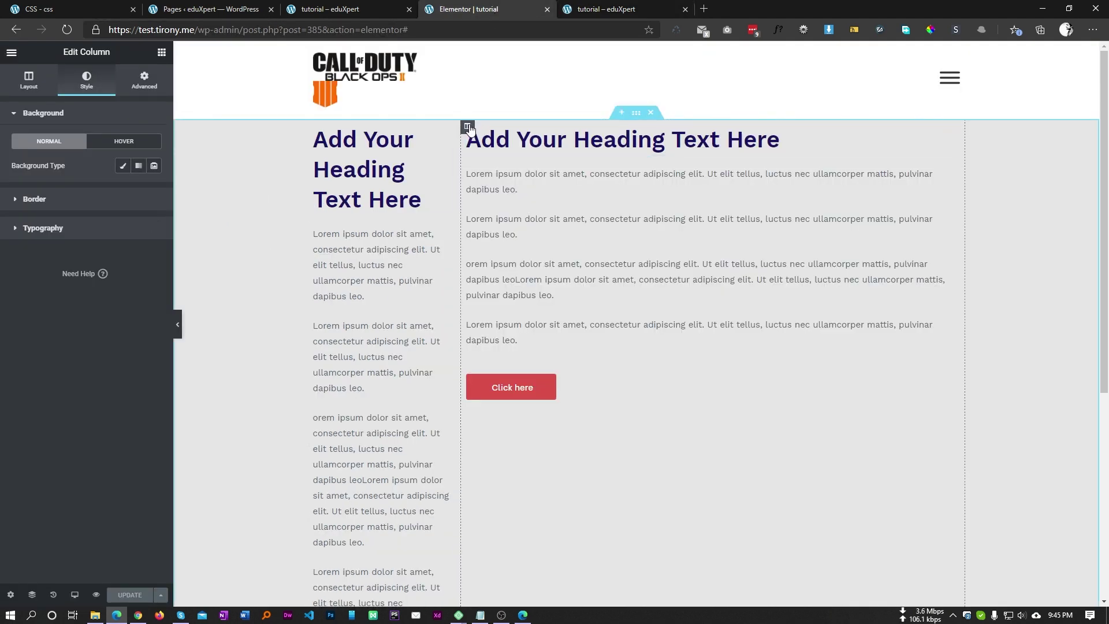
- Copy the right_col class from the right column's CSS Classes setting and remove it there
click(144, 79)
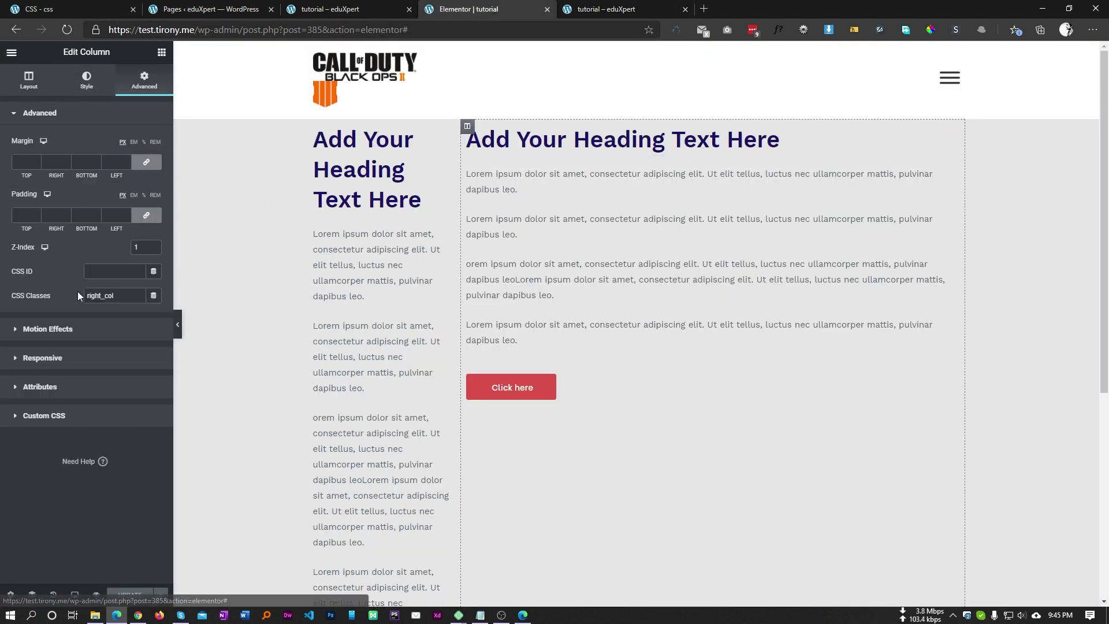
double_click(122, 296)
key(ctrl+c)
key(BackSpace)
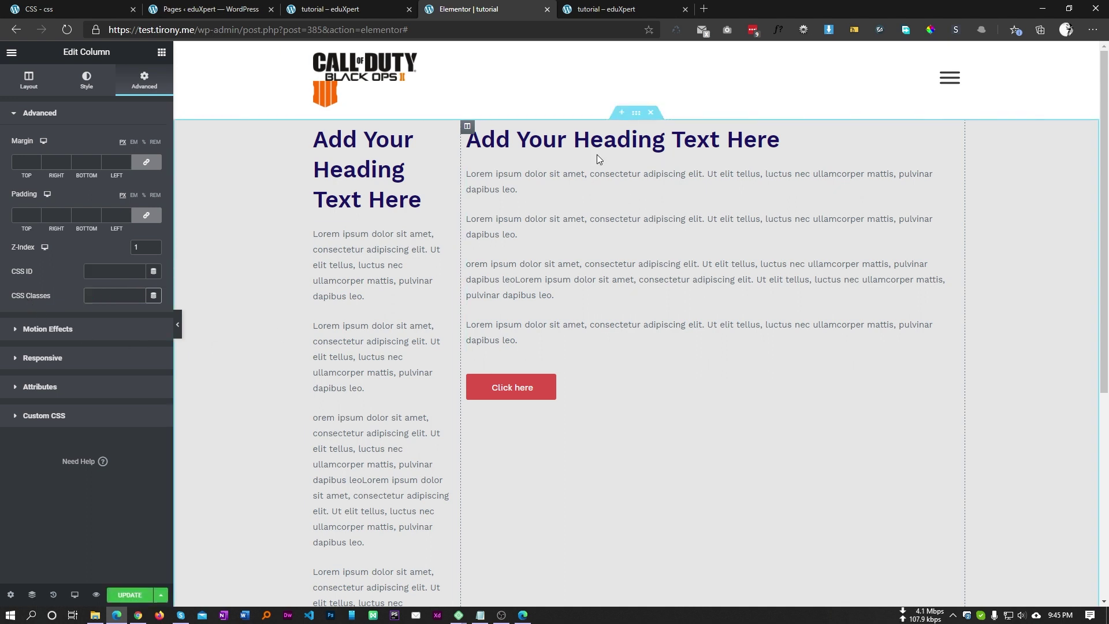
- Assign the CSS class right_col to the left column and set its Z-Index to 1
click(314, 126)
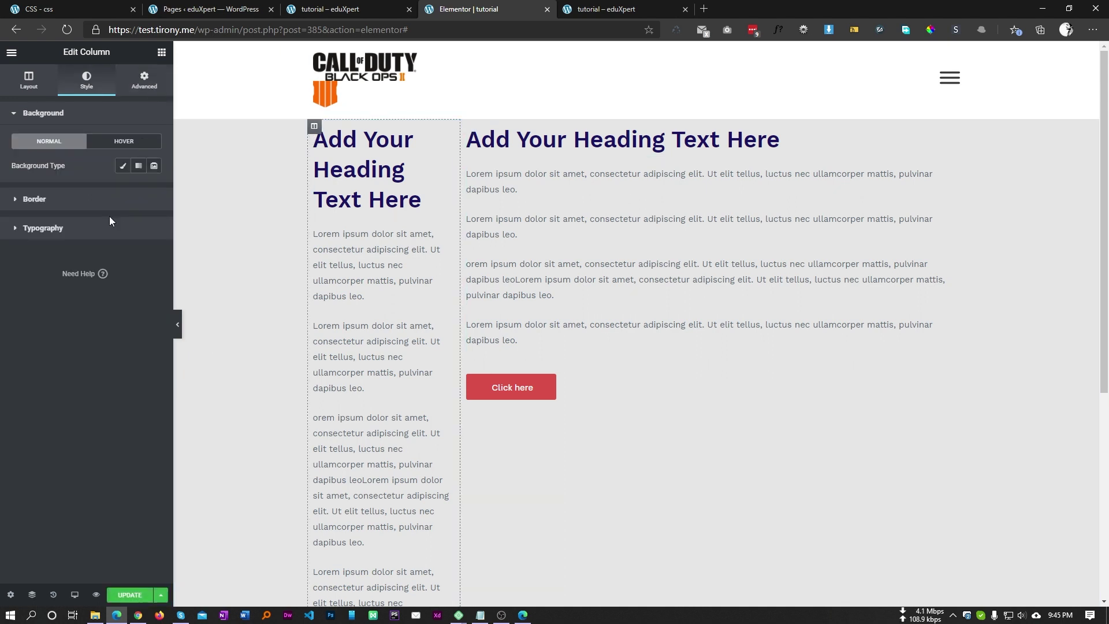
click(147, 81)
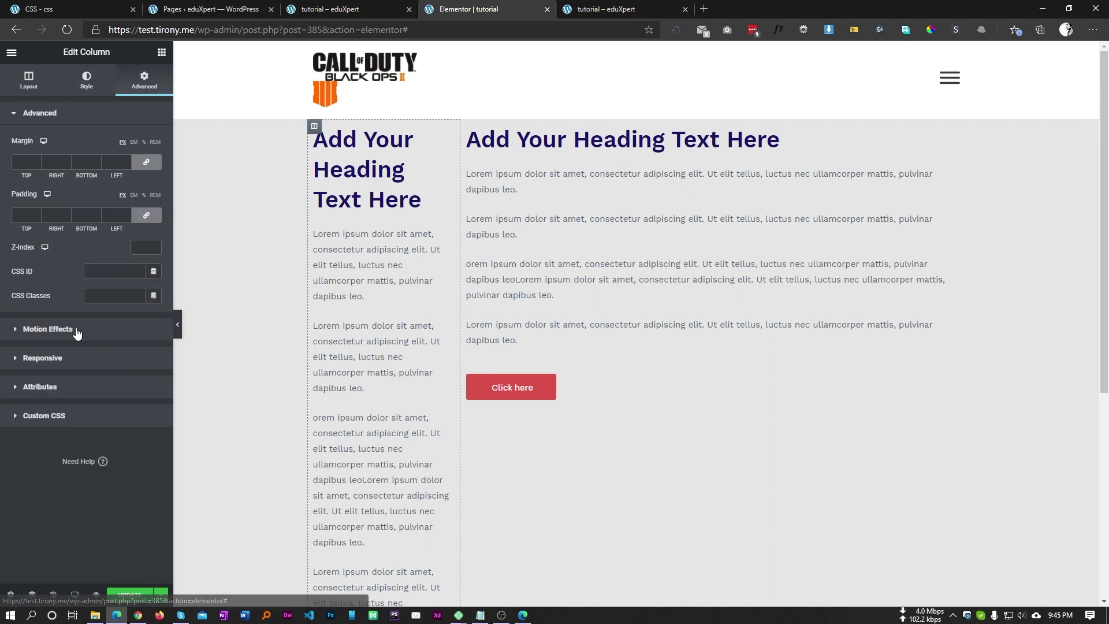
click(115, 295)
key(ctrl+v)
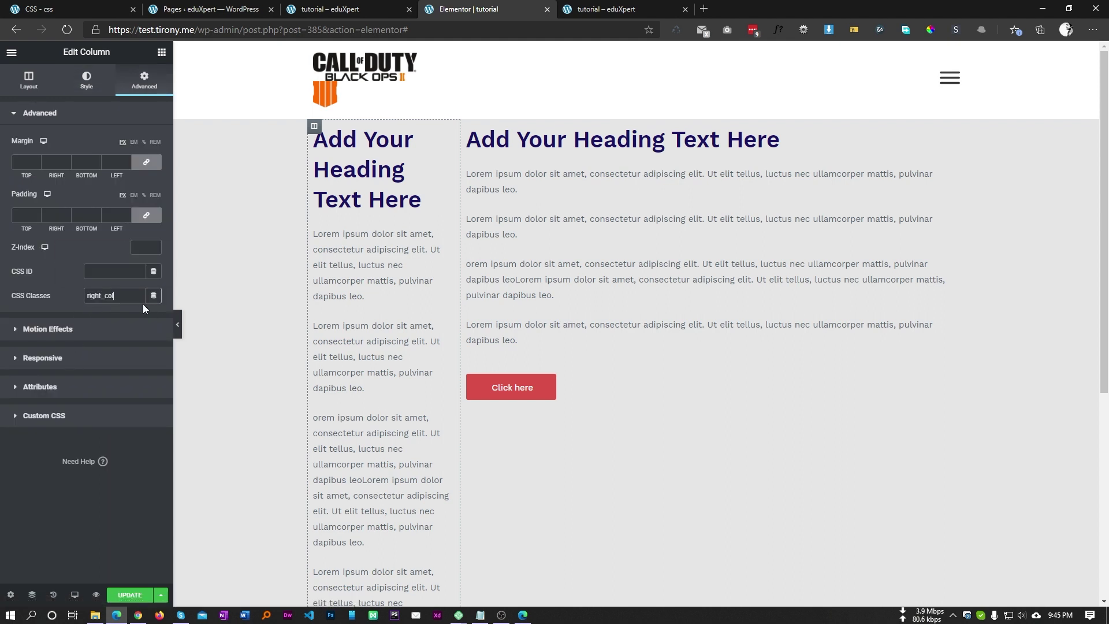
click(154, 245)
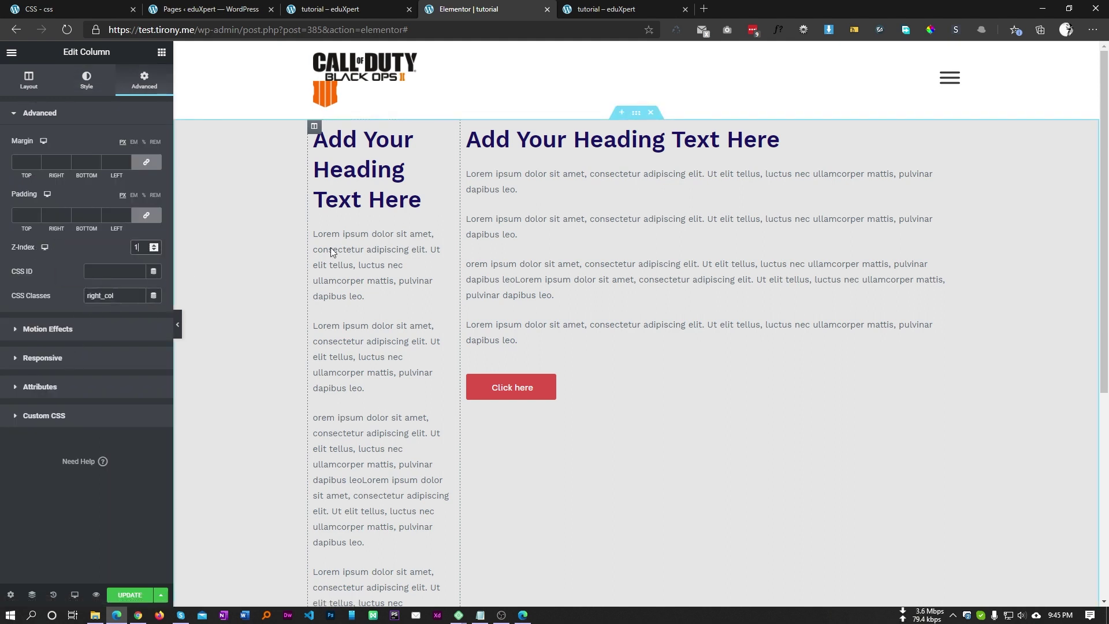
- Update the page and view the preview to check the left column's background
click(467, 126)
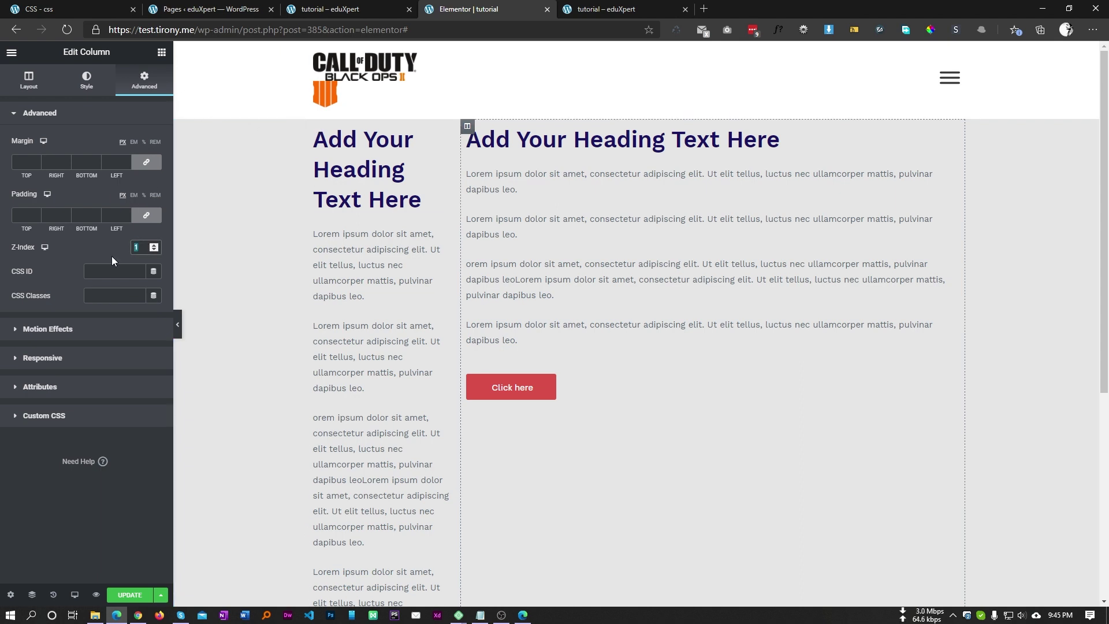
click(130, 589)
click(584, 7)
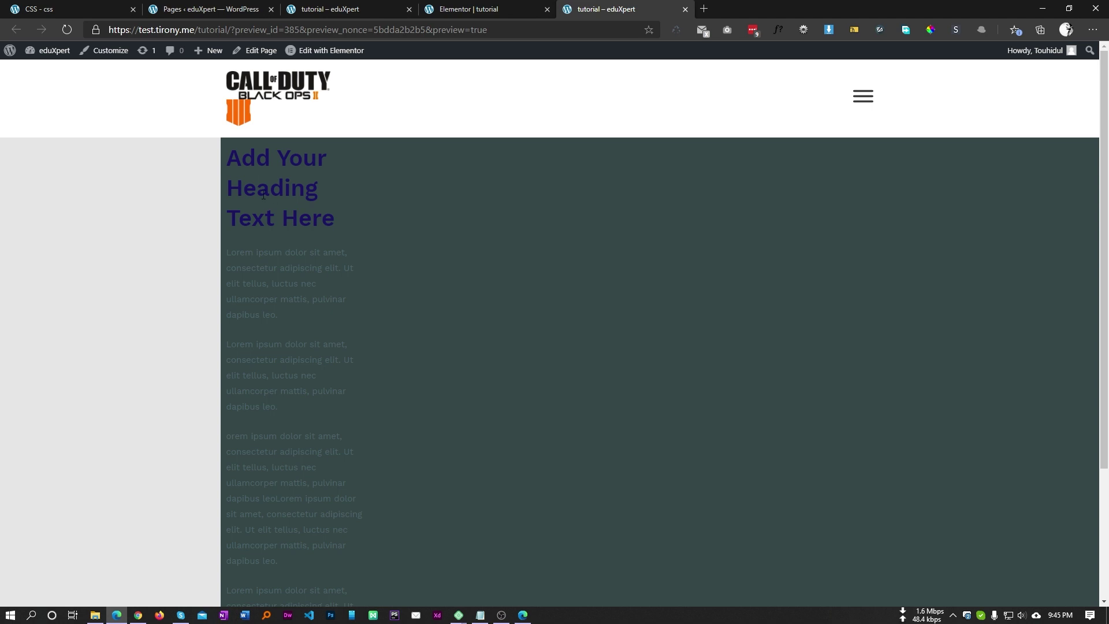
- Replace the left property with right in the custom CSS :after rule so it reads right:0;
click(78, 6)
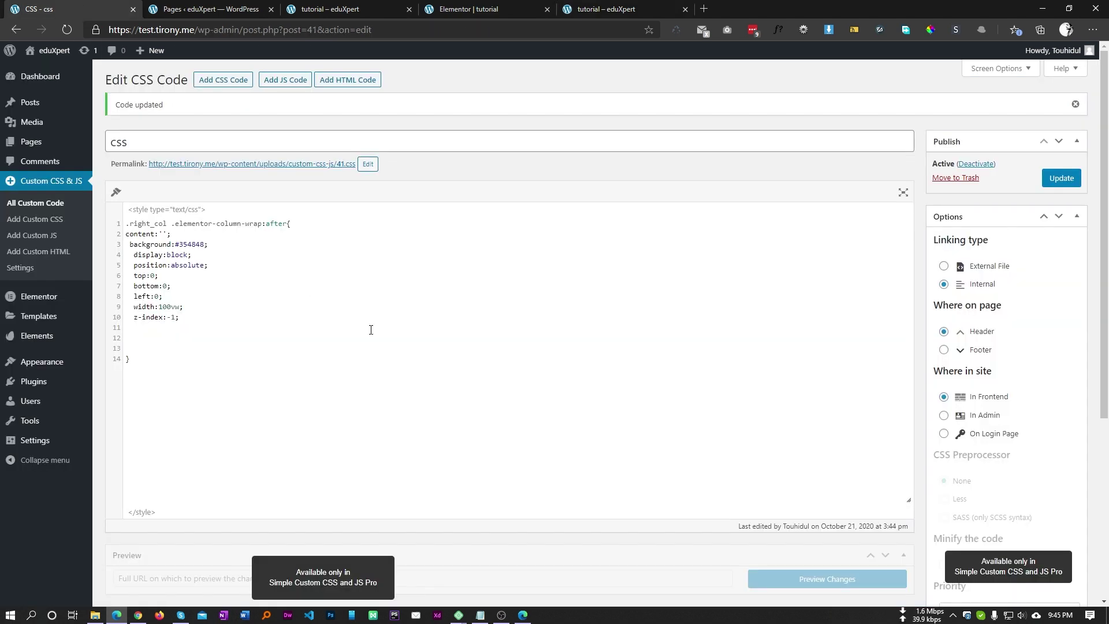
click(603, 7)
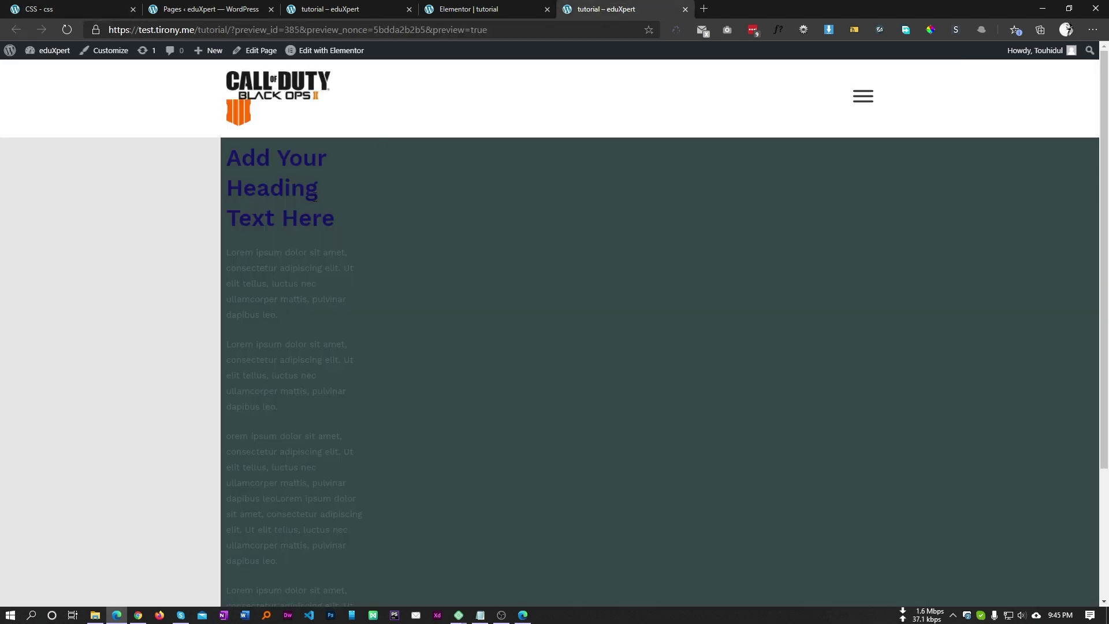
click(78, 8)
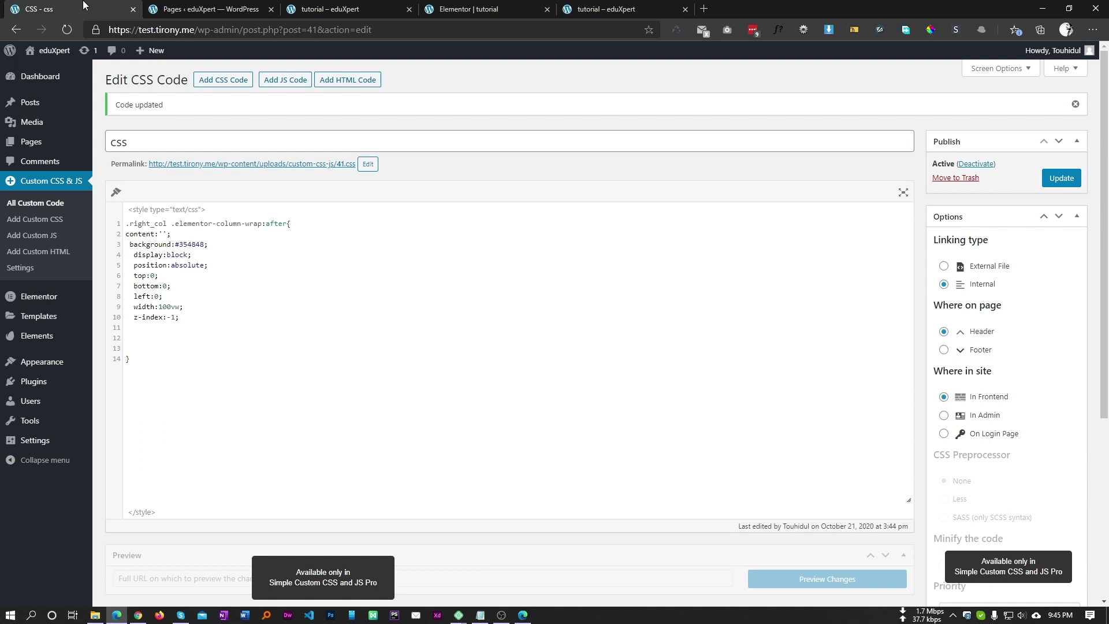
double_click(140, 297)
text(right)
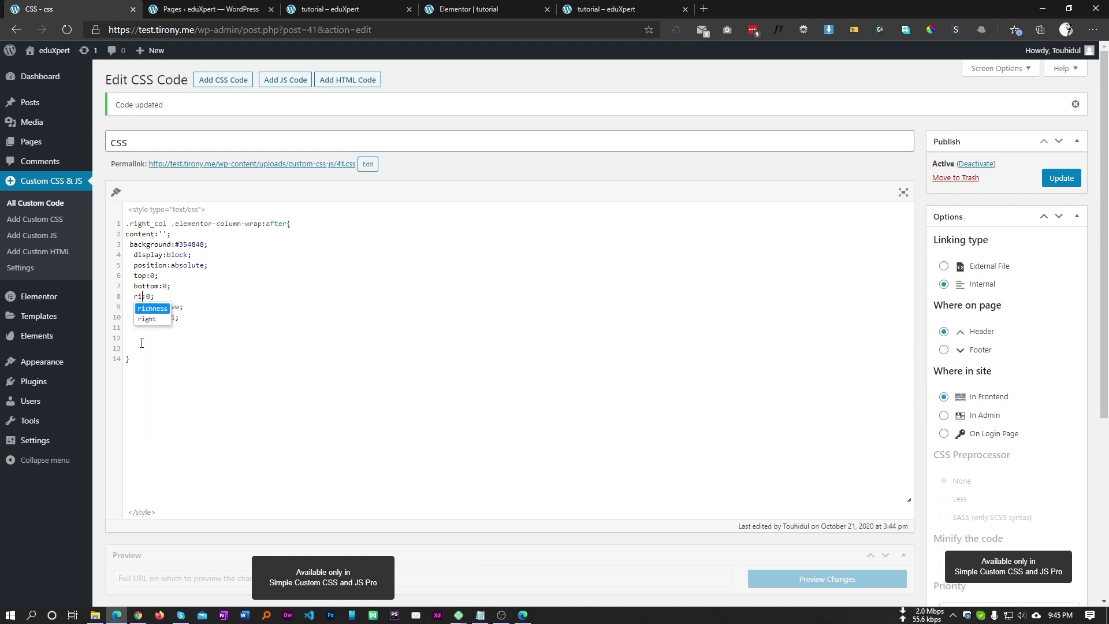
- Save the CSS code containing right:0; and reload the page preview to inspect the left column's background
click(587, 7)
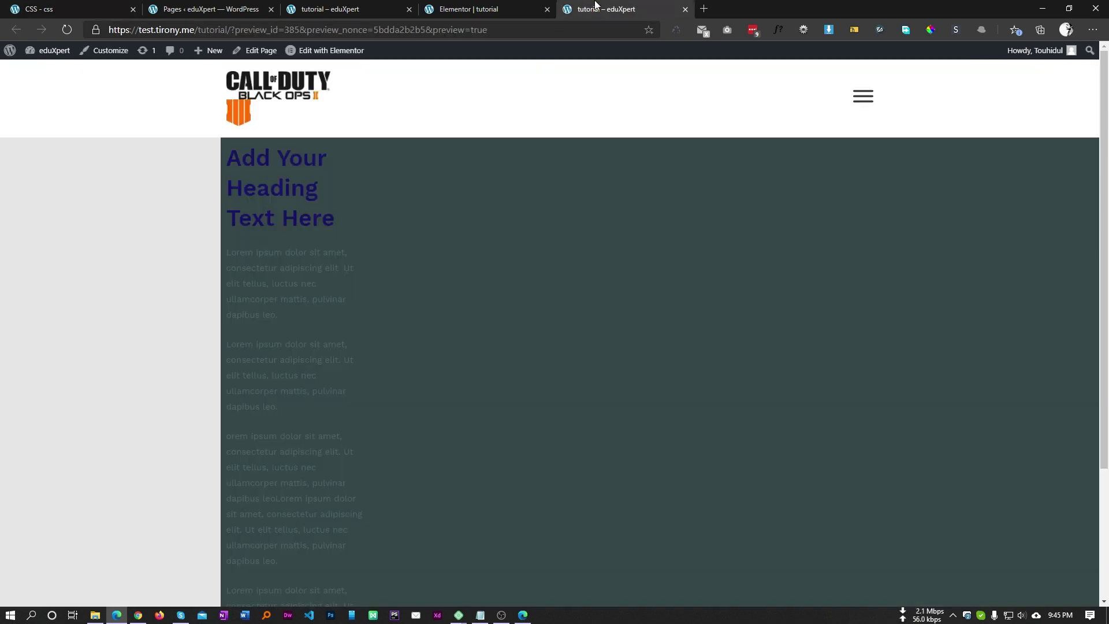
click(65, 7)
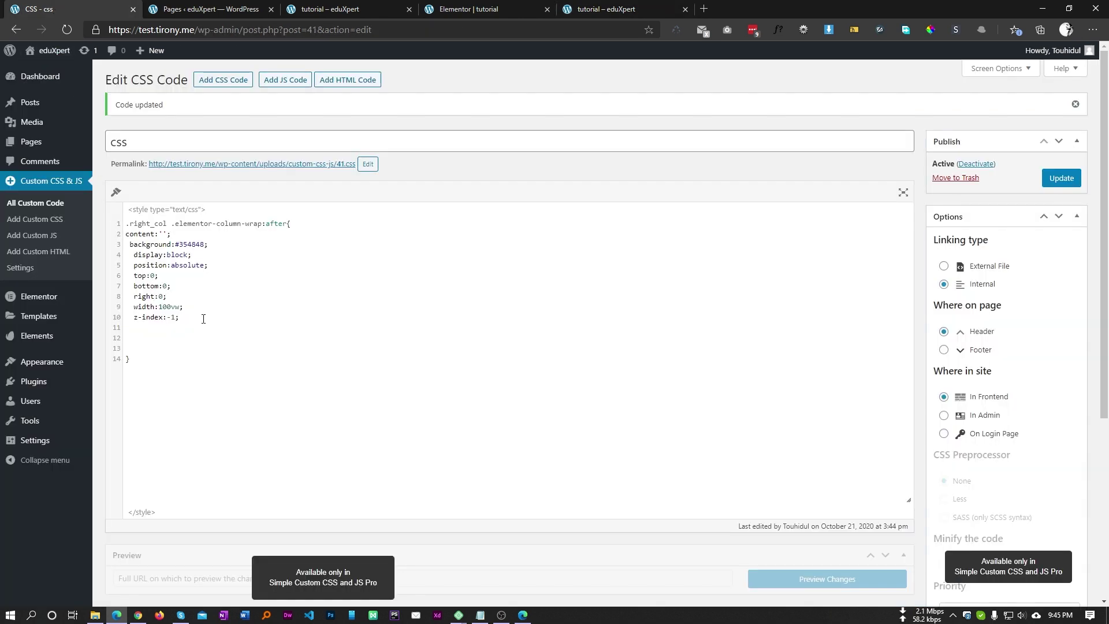
double_click(143, 296)
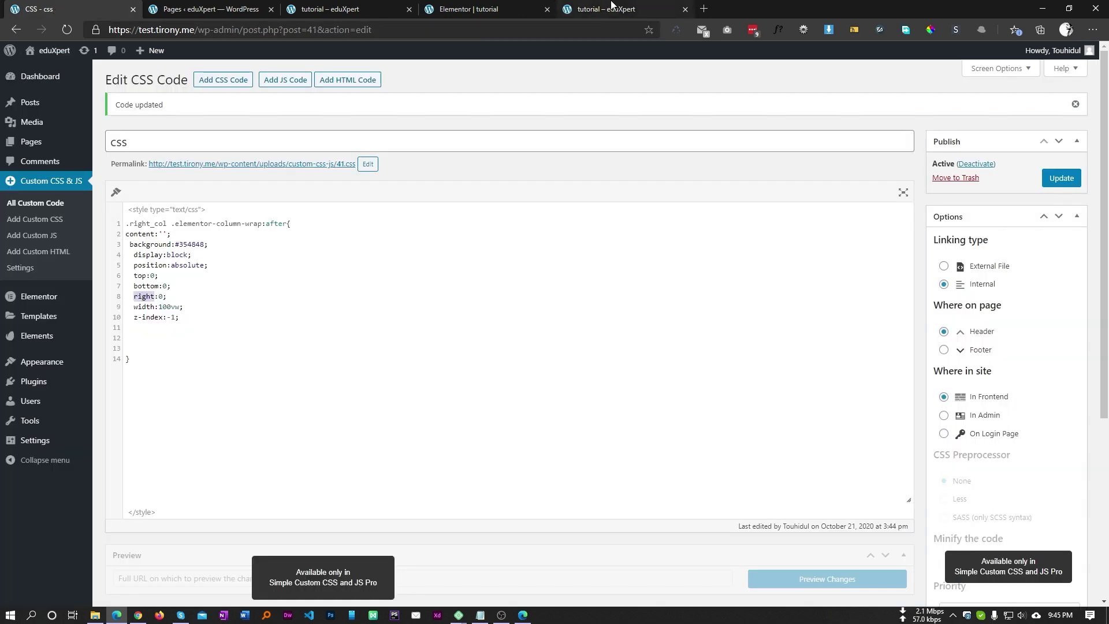
click(635, 9)
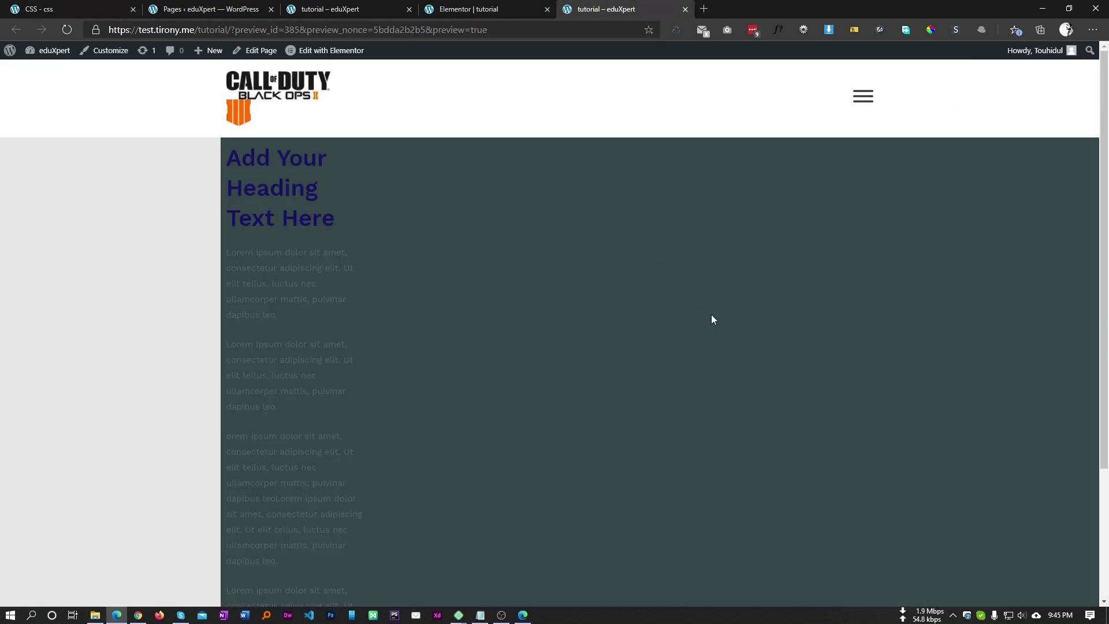
click(79, 8)
click(1061, 178)
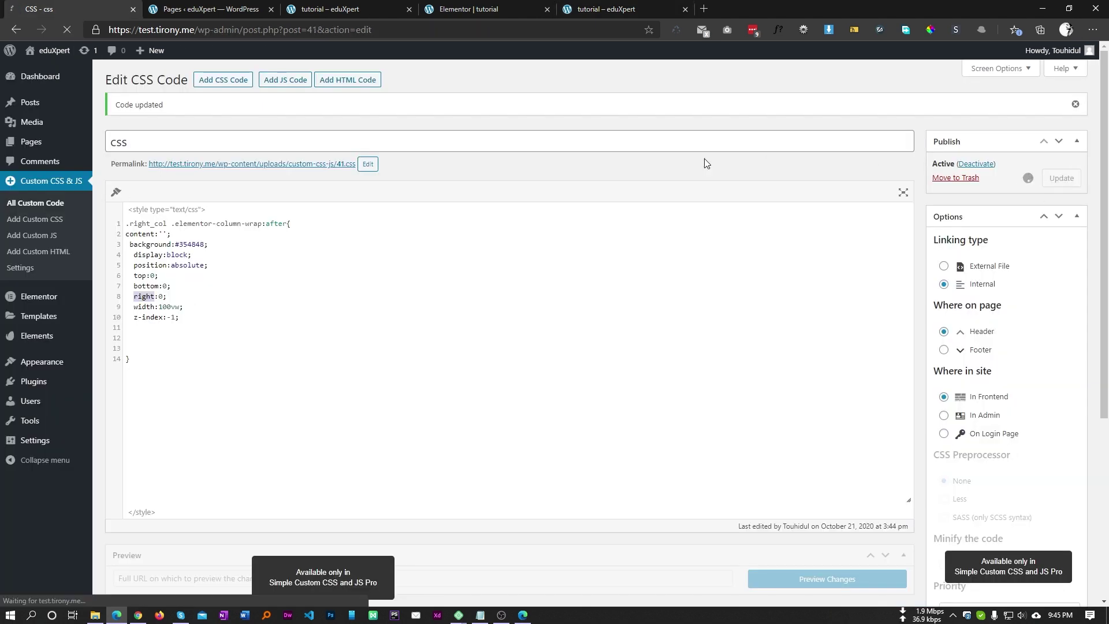
click(589, 5)
key(F5)
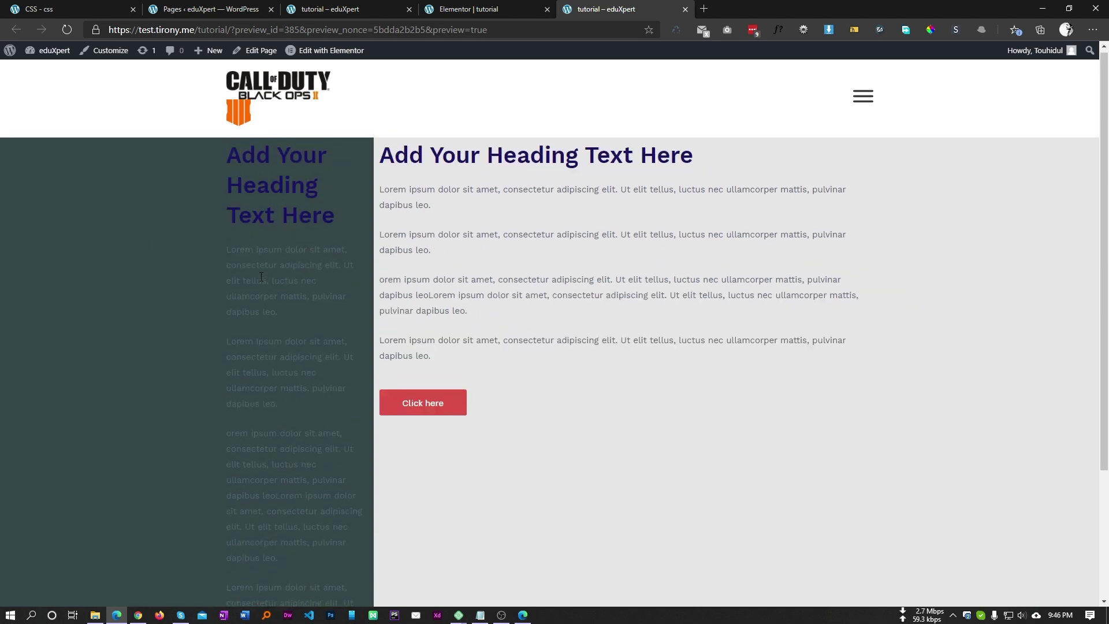
scroll(261, 273, down, 3)
scroll(261, 273, up, 2)
scroll(261, 273, up, 1)
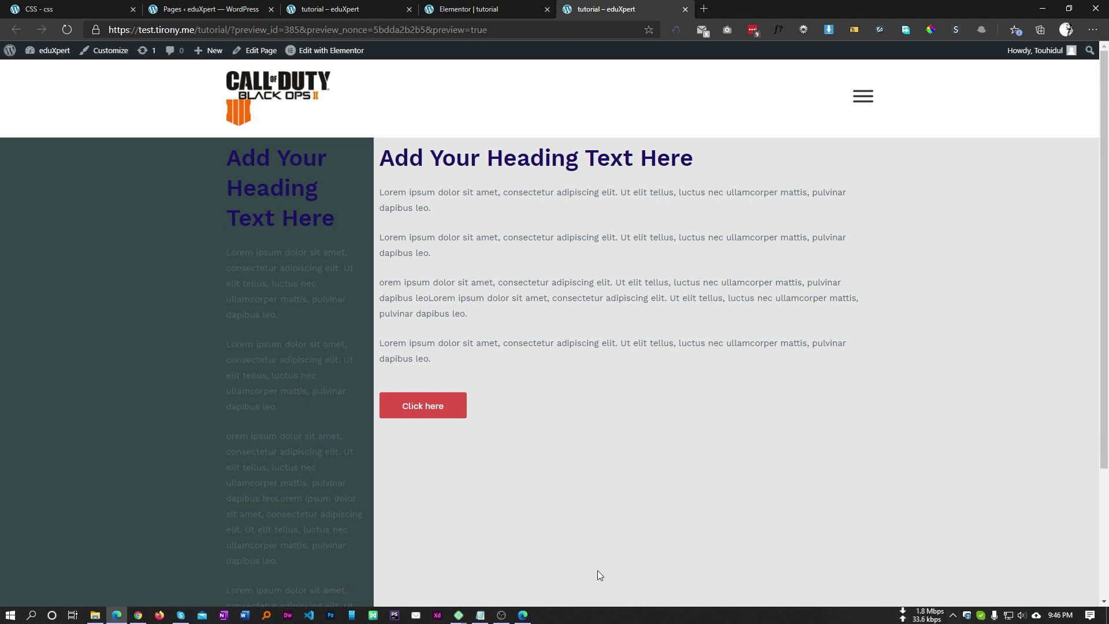
- Add a body rule with overflow-x:hidden; below the :after rule in the custom CSS code
click(50, 11)
click(139, 385)
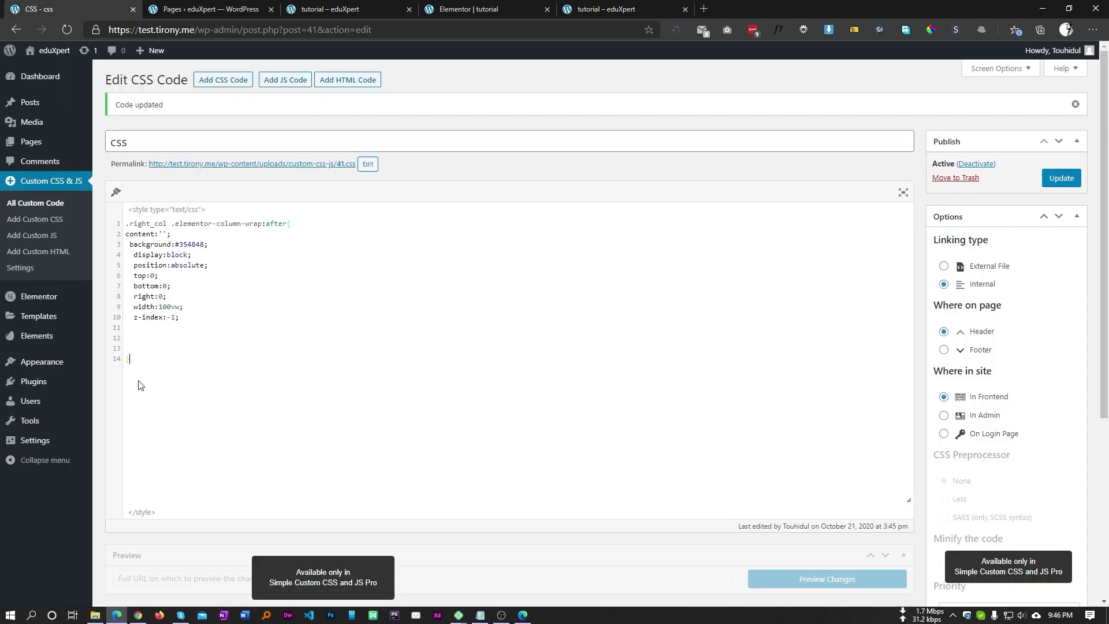
key(Return)
text(body{)
key(Return)
text(ove)
key(Down)
key(Down)
key(Down)
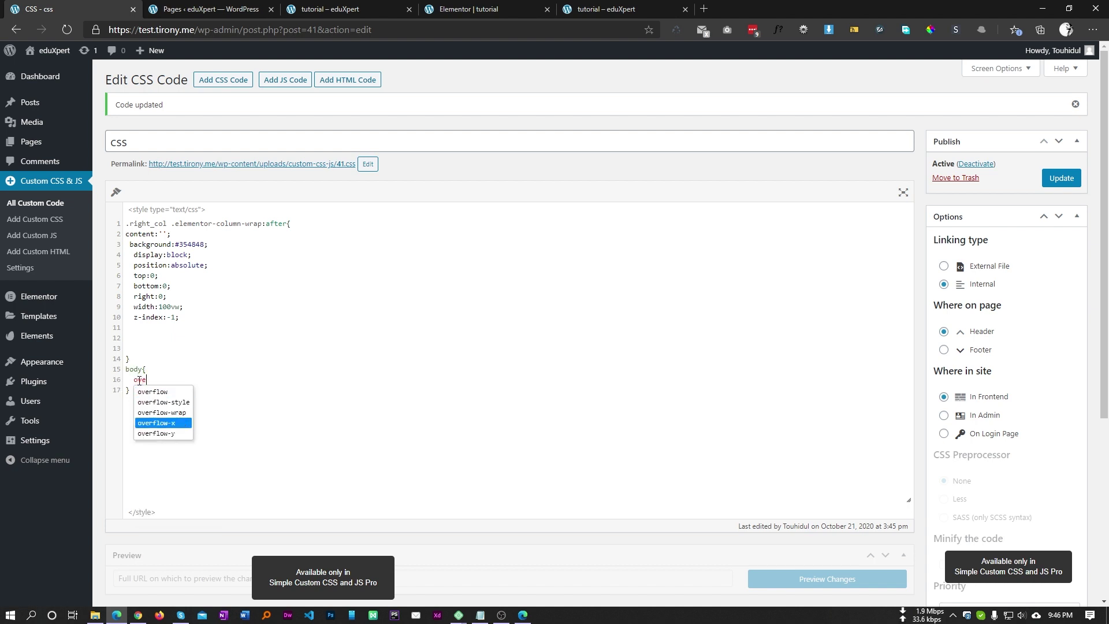
key(Return)
text(:hi)
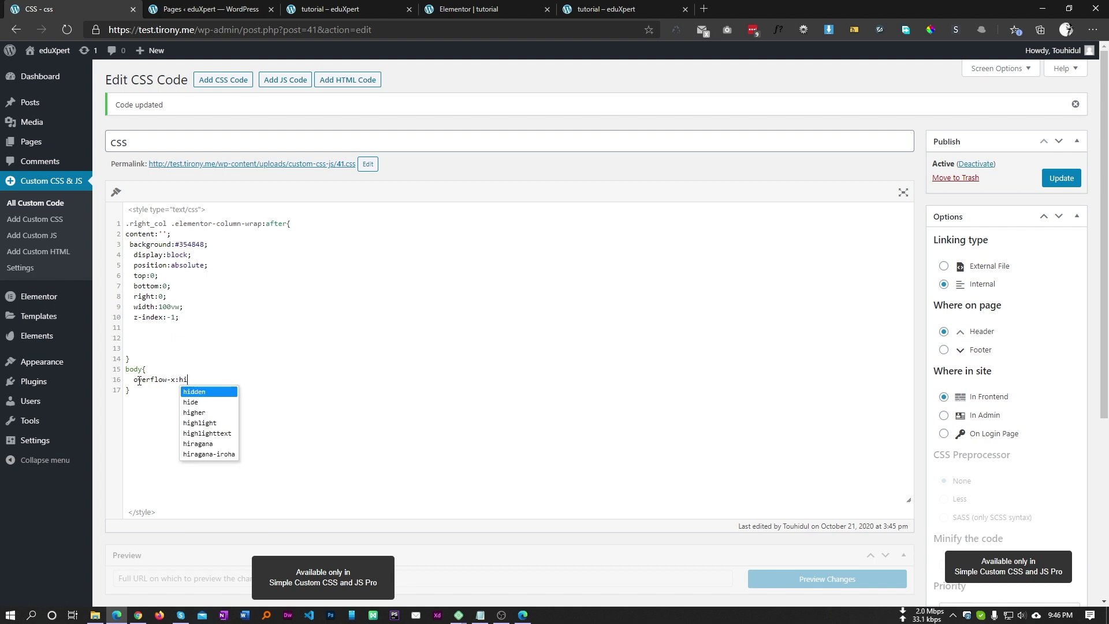
key(Return)
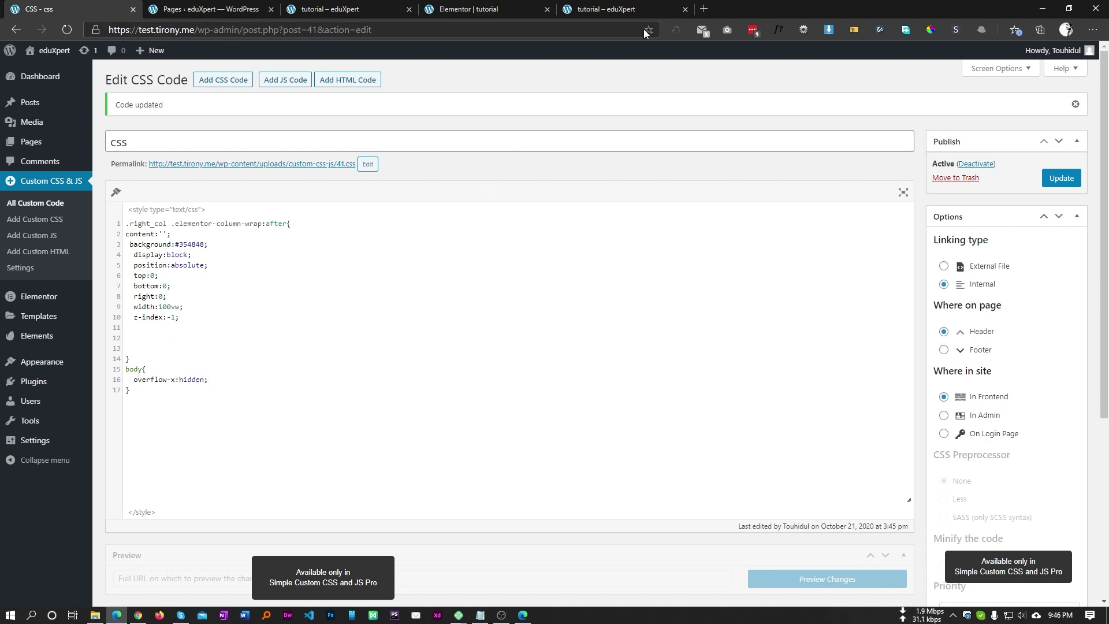
- Shrink the browser window to mobile width to inspect how the page preview's columns stack, then restore the full-size window
click(630, 11)
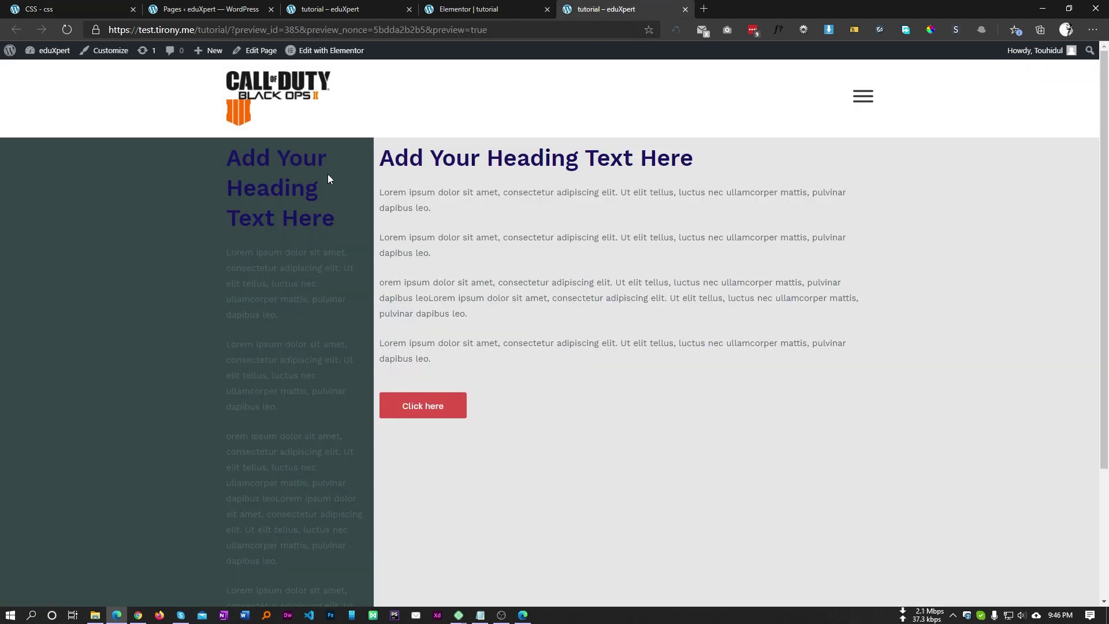
click(74, 7)
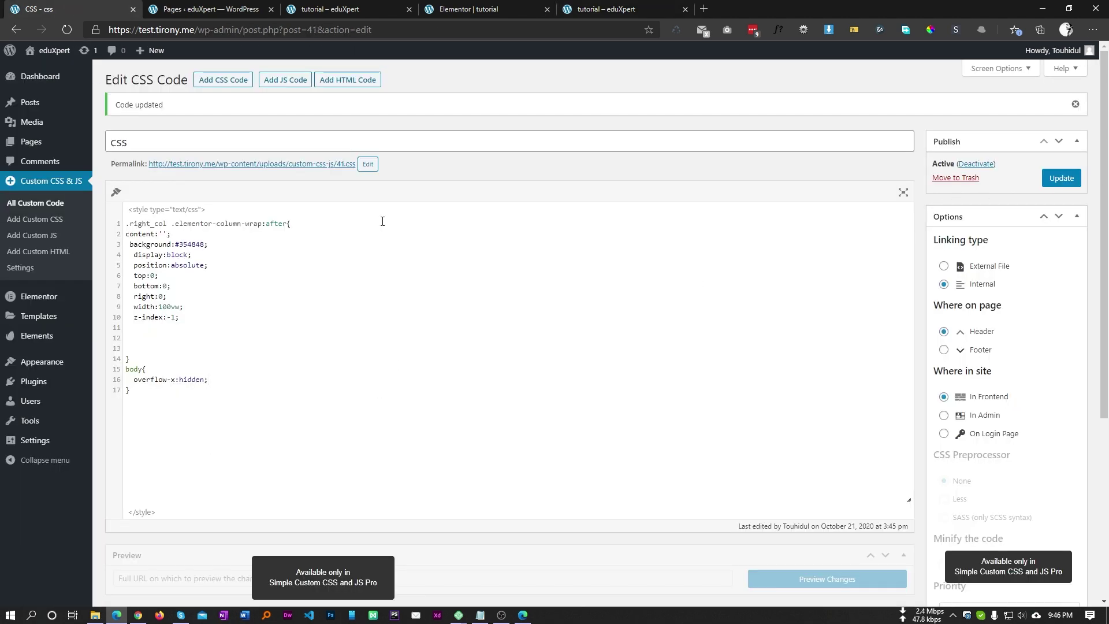
click(630, 9)
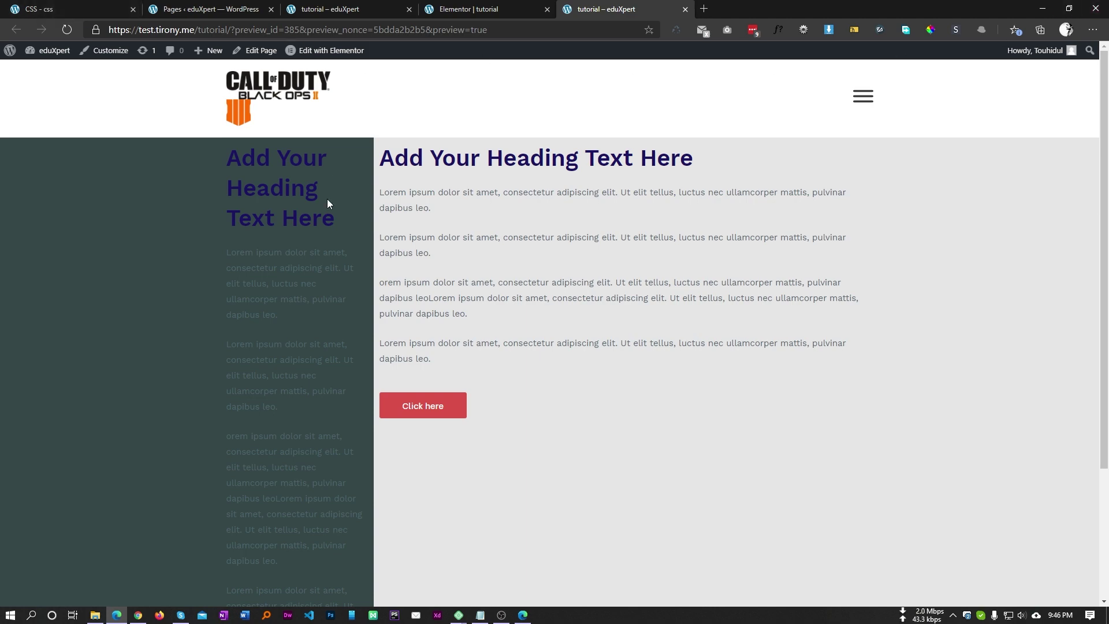
click(1068, 9)
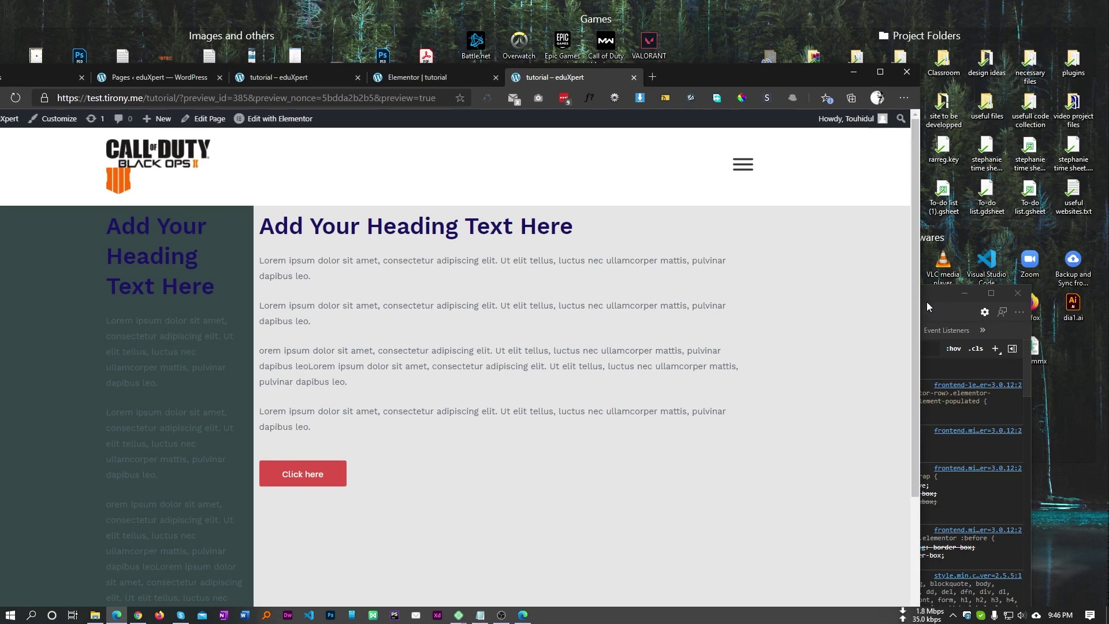
drag(905, 303, 234, 276)
drag(148, 76, 696, 1)
click(1065, 12)
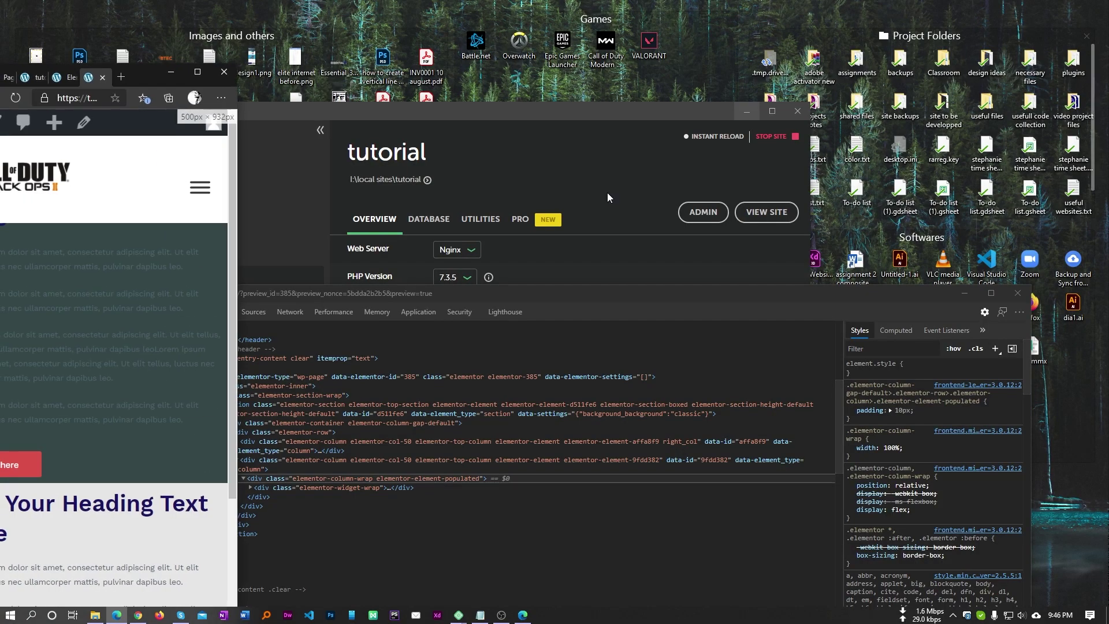
drag(156, 77, 719, 23)
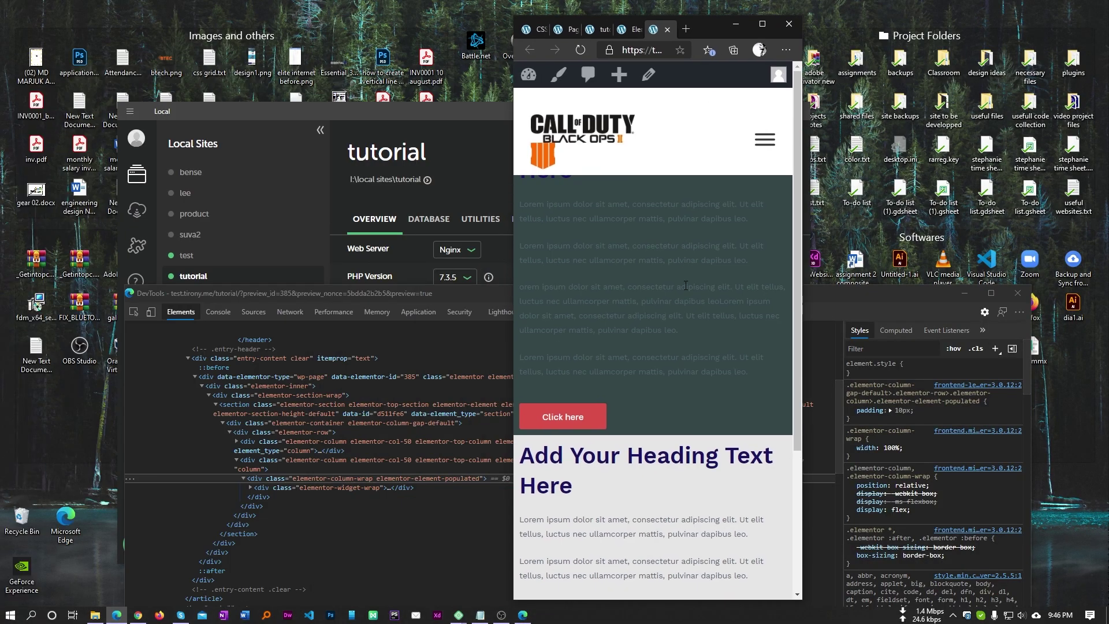
scroll(786, 207, down, 5)
scroll(656, 249, up, 5)
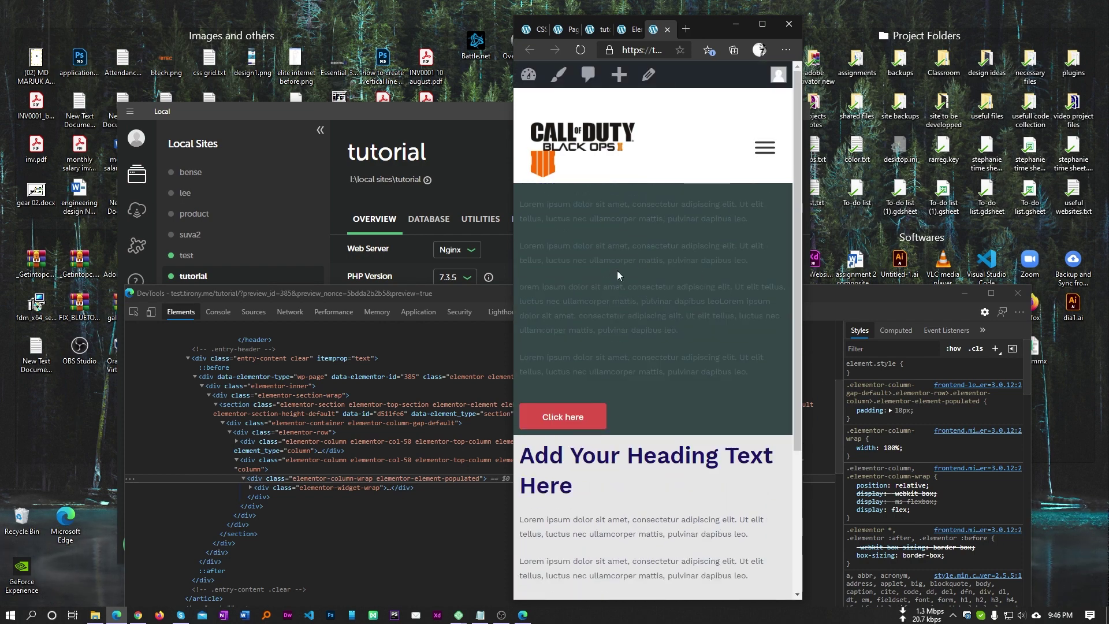
click(762, 23)
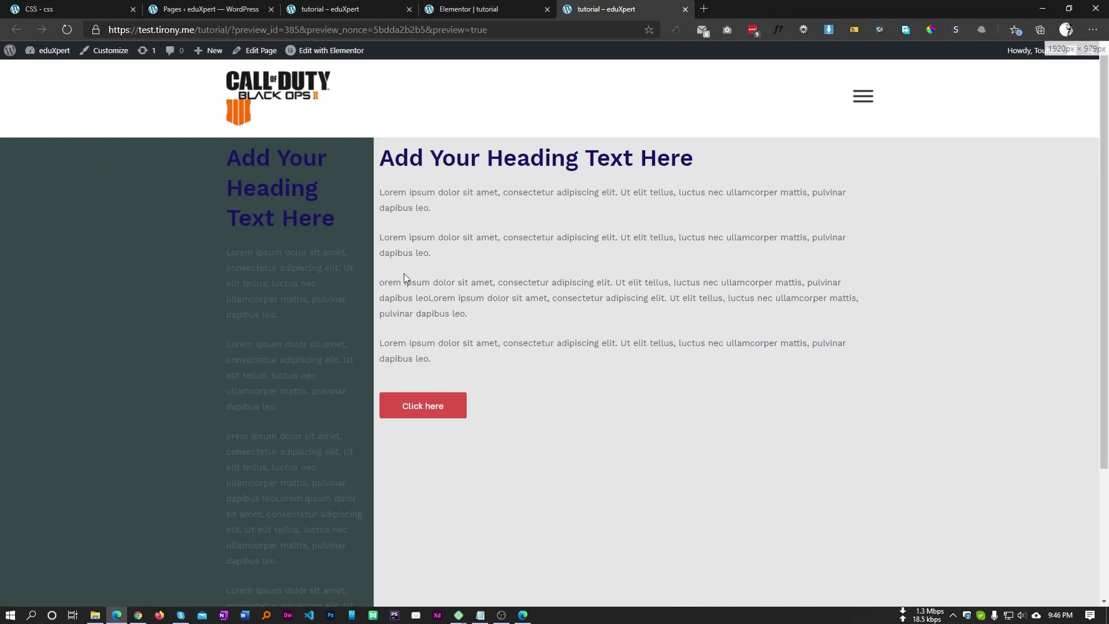
click(75, 6)
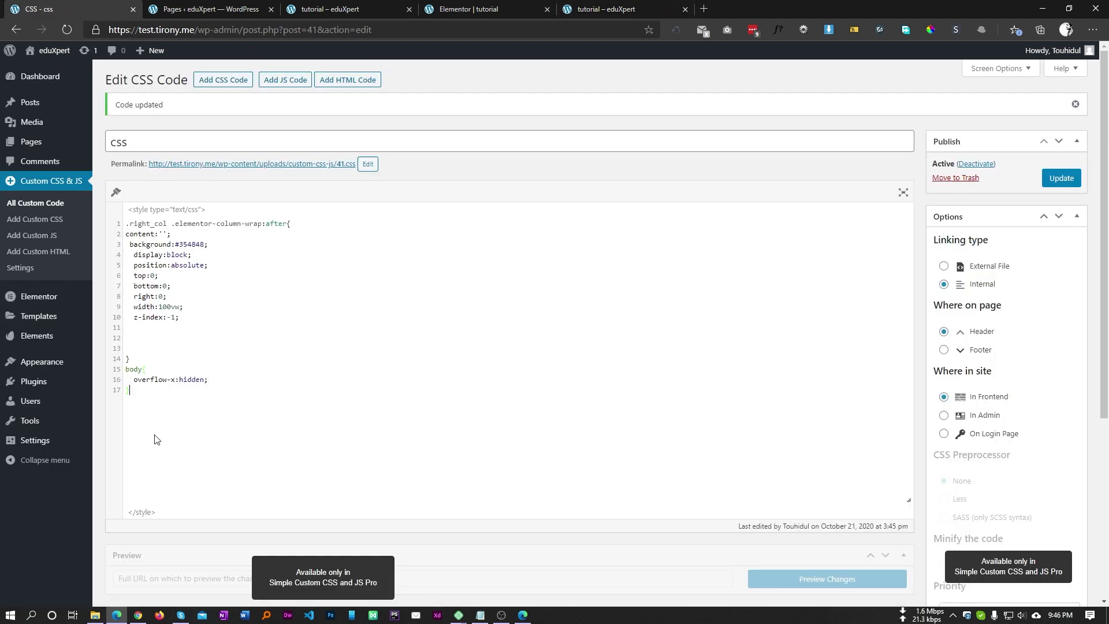
key(Return)
key(Return)
text(@mida)
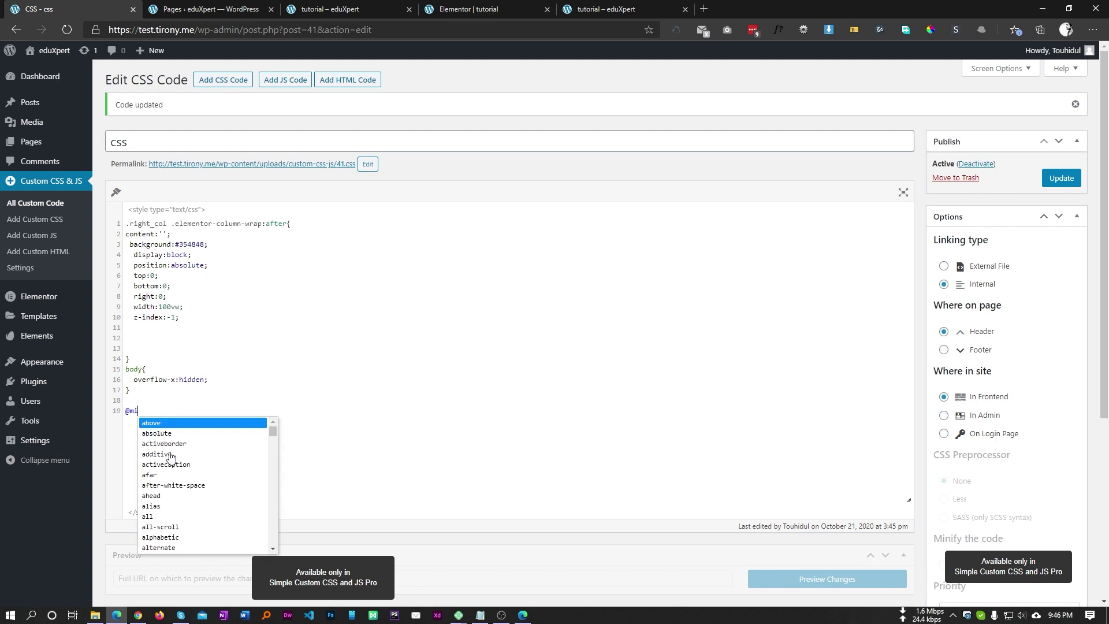
key(Escape)
key(BackSpace)
key(BackSpace)
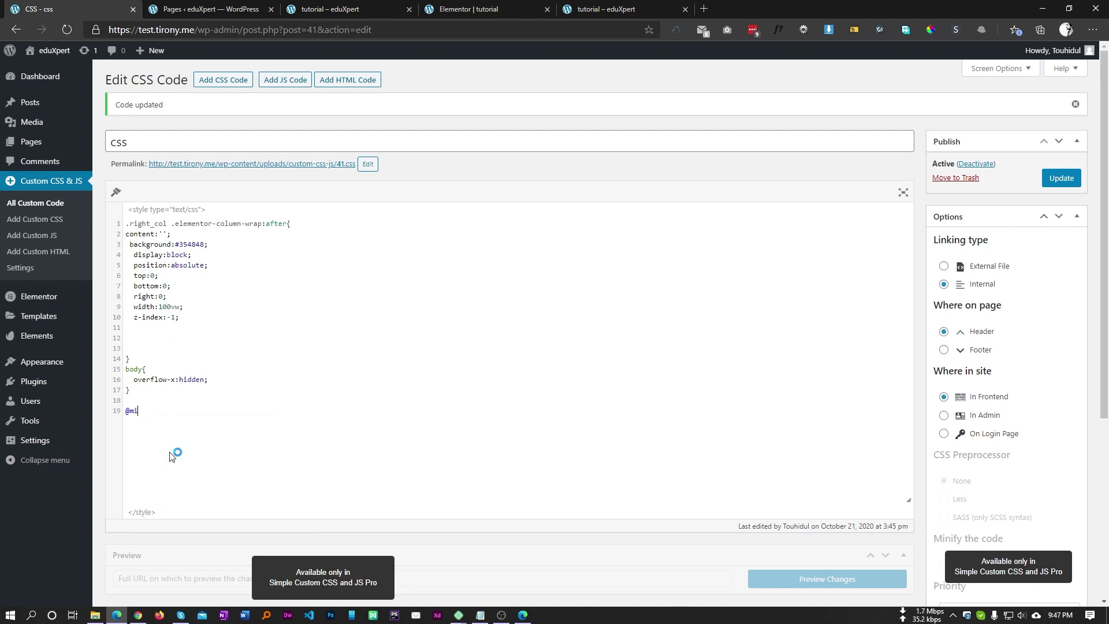
text(di)
text(a s)
text(creen an)
text(d ())
text(min-w)
text(idth)
text(:)
text(1024px)
text({)
key(Return)
key(Return)
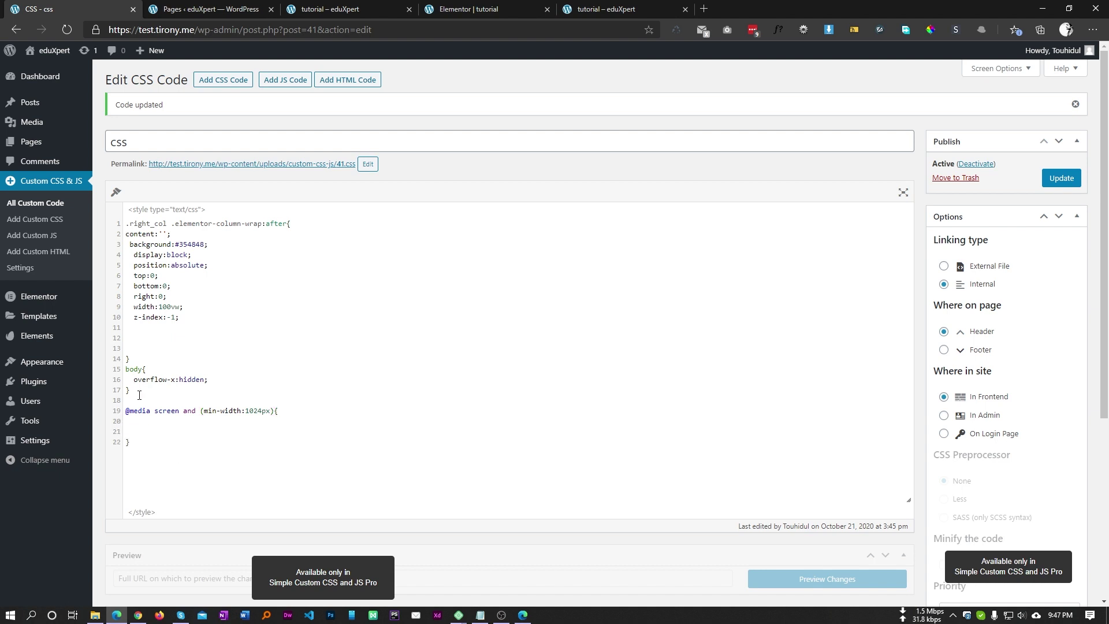
- Move the .right_col :after rule and the body rule inside the min-width:1024px media query
drag(139, 395, 127, 223)
key(ctrl+c)
key(BackSpace)
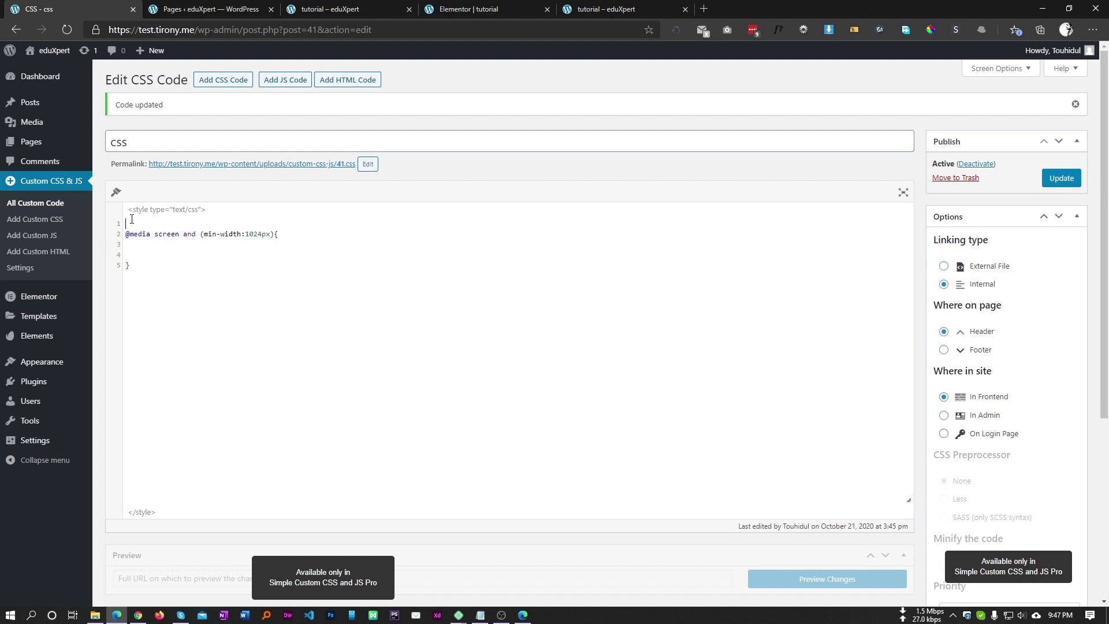
key(ctrl+v)
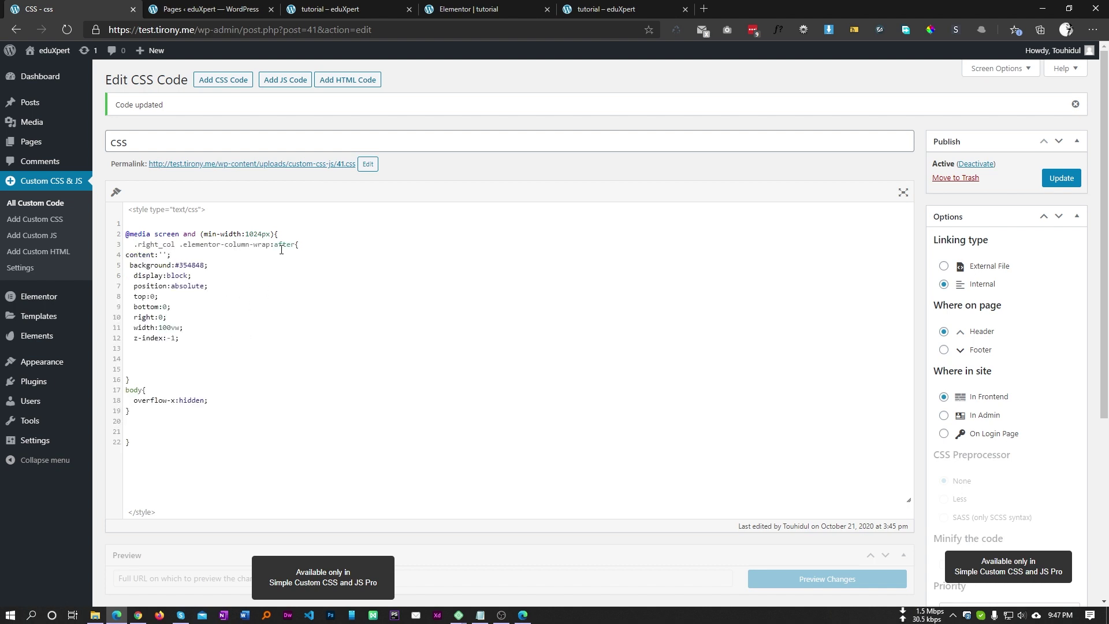
drag(248, 234, 263, 235)
double_click(253, 230)
click(228, 316)
- Save the CSS code and reload the page preview to check the column background at mobile and full window widths
click(1061, 178)
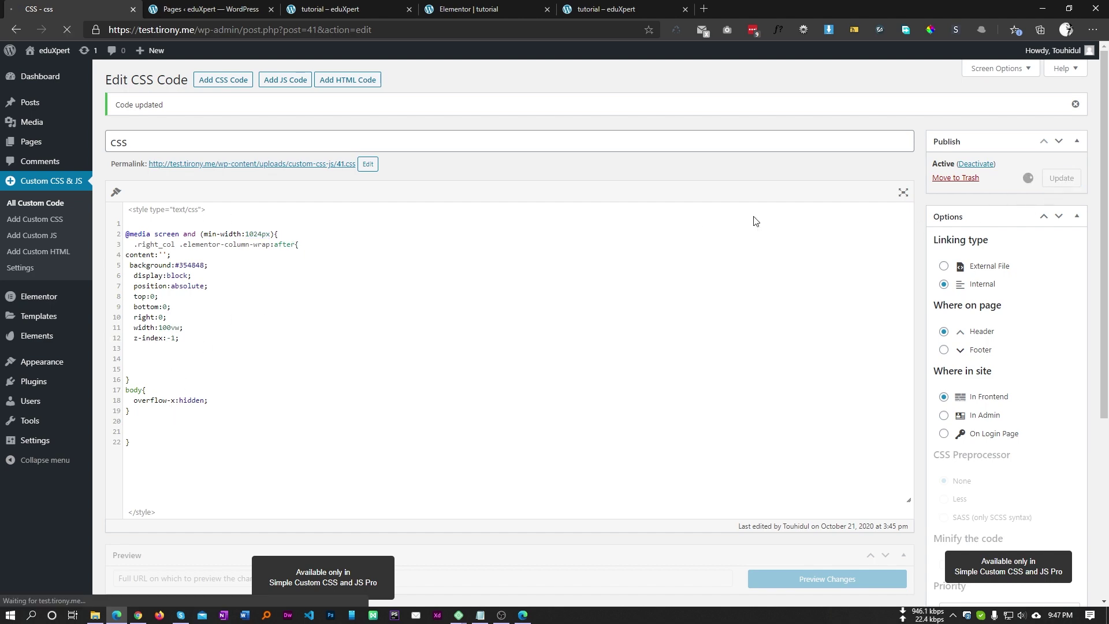
click(607, 9)
click(65, 29)
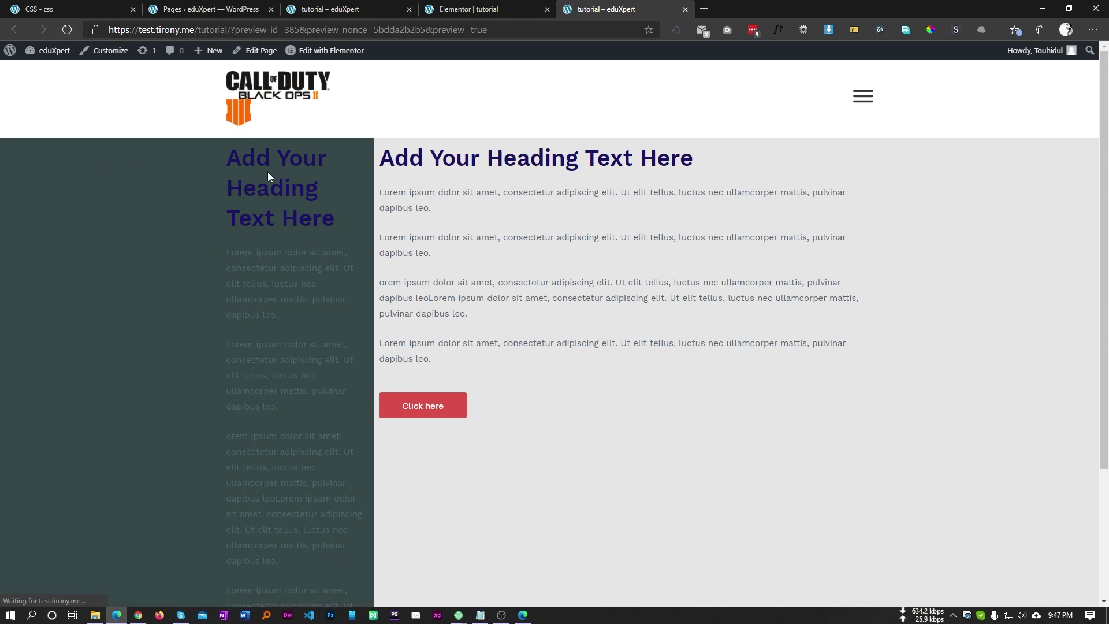
click(1068, 9)
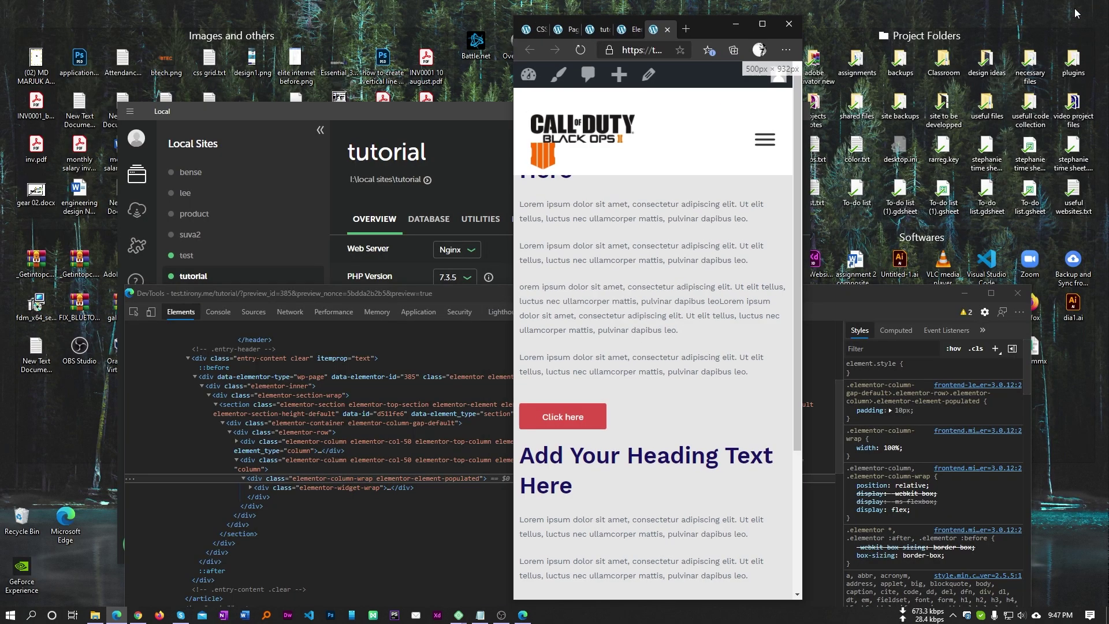
scroll(692, 305, down, 2)
scroll(744, 278, up, 3)
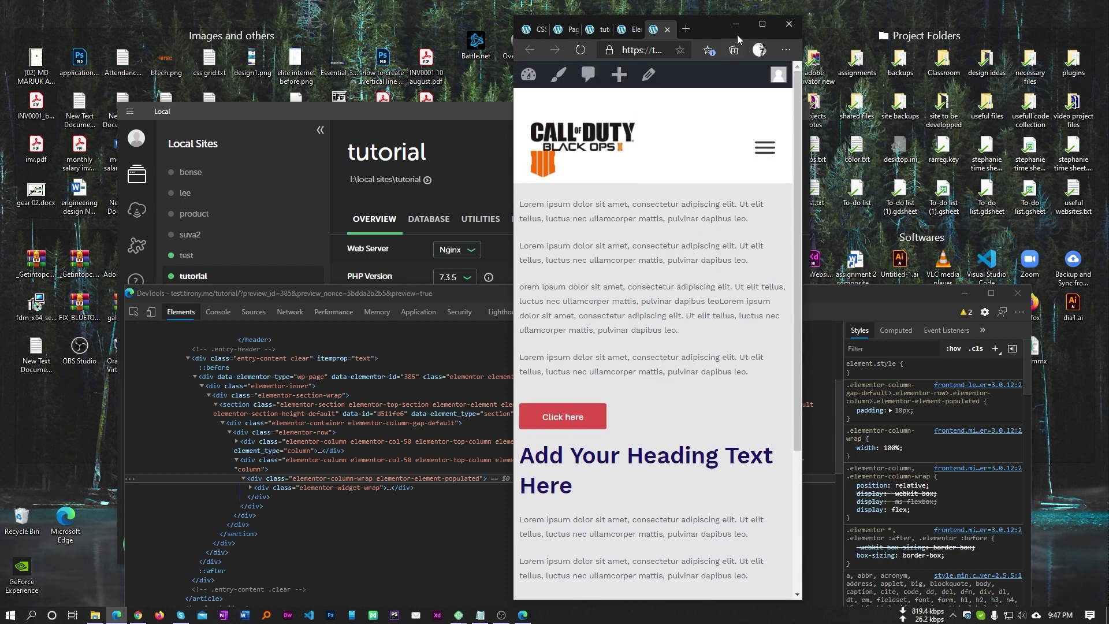
click(761, 23)
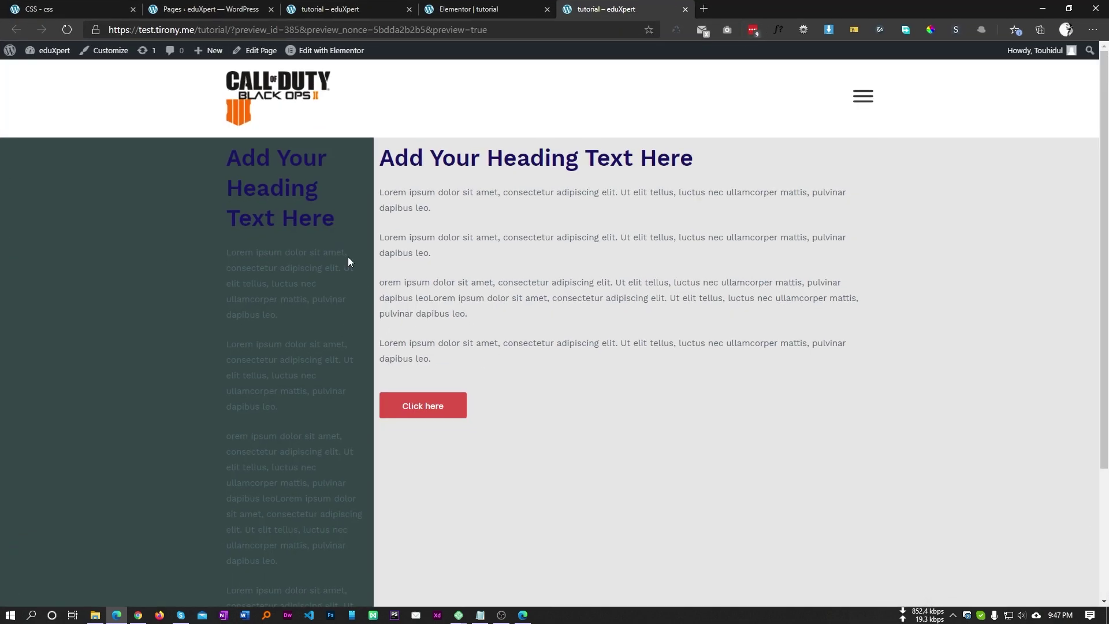